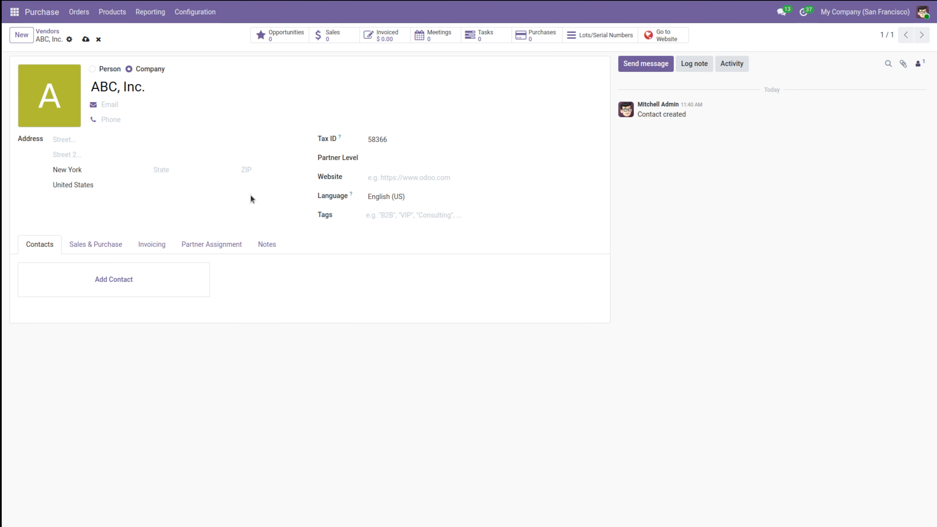
# - Examine the ABC, Inc. vendor's sales and purchase, invoicing, partner assignment and notes details
pyautogui.click(97, 243)
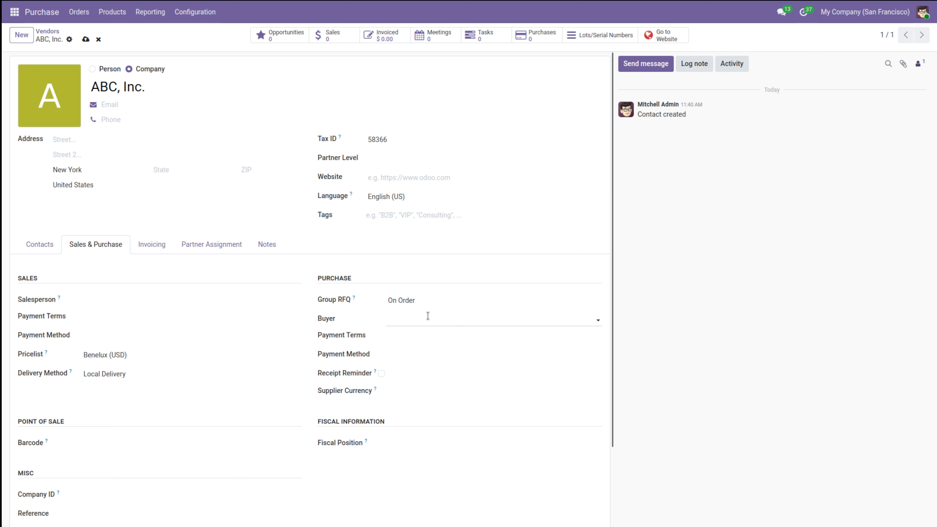
pyautogui.click(421, 334)
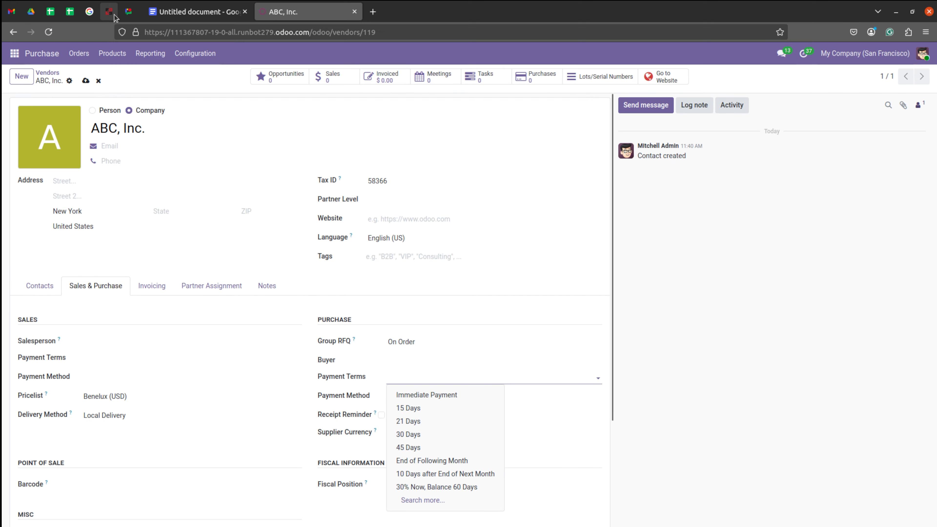
pyautogui.click(298, 228)
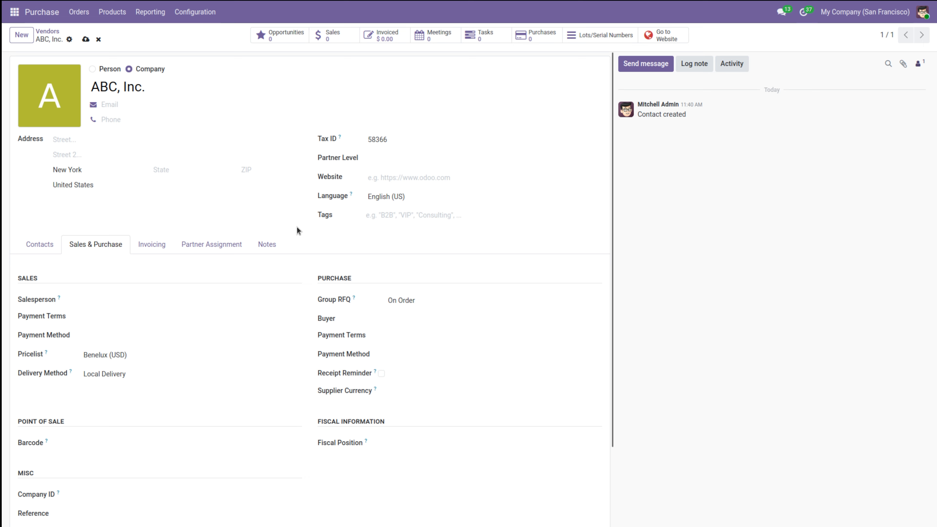
pyautogui.click(151, 254)
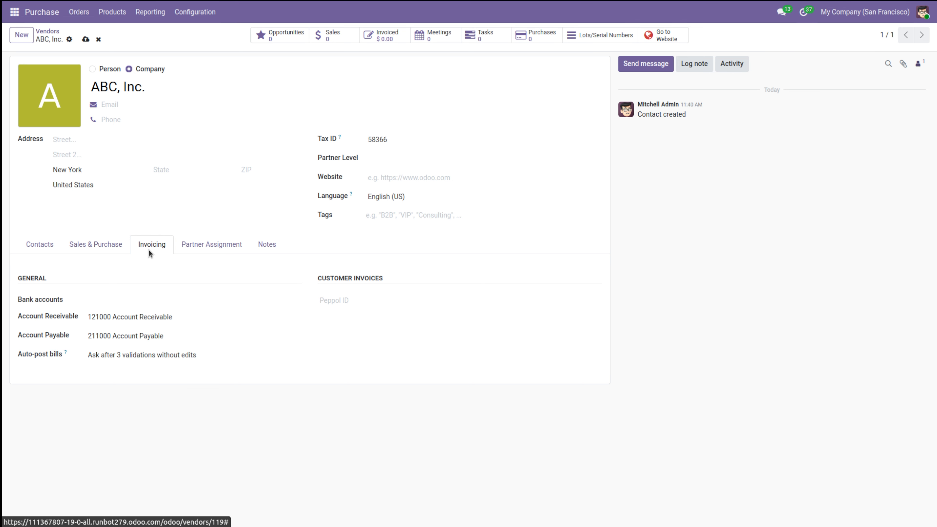
pyautogui.click(195, 245)
pyautogui.click(266, 240)
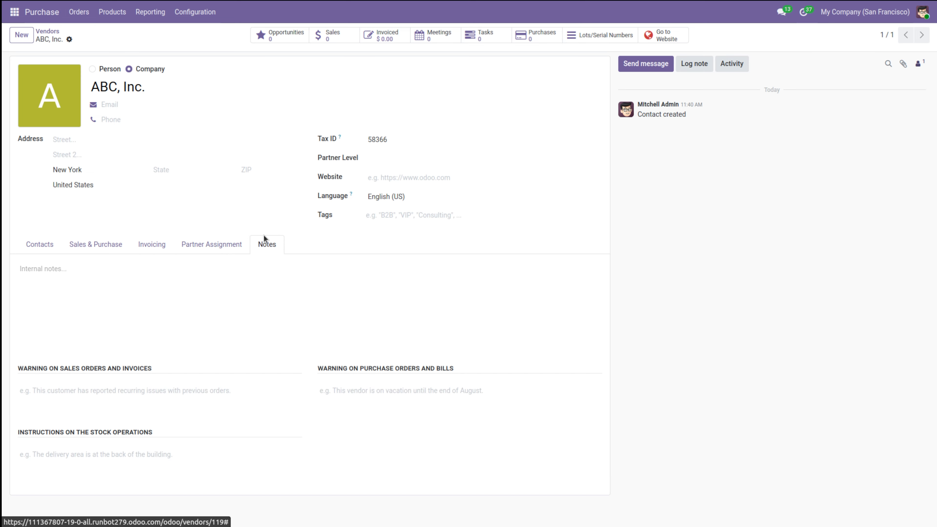
pyautogui.click(146, 246)
pyautogui.click(29, 241)
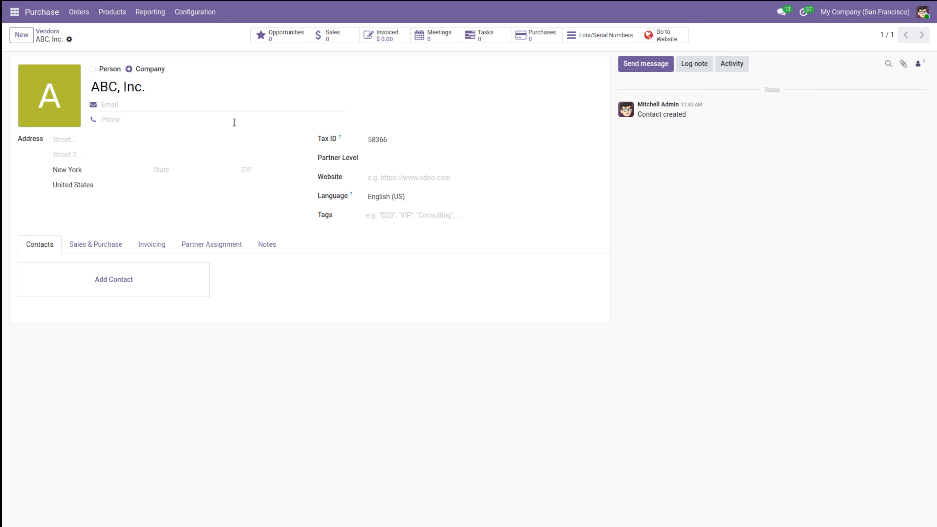
# - Leave the vendor record and open the list of purchasable products
pyautogui.click(42, 31)
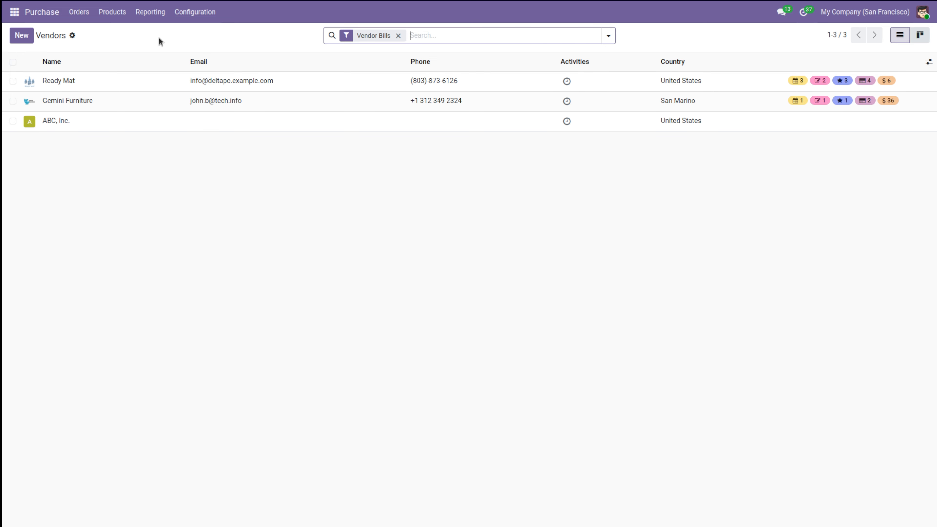
pyautogui.click(121, 12)
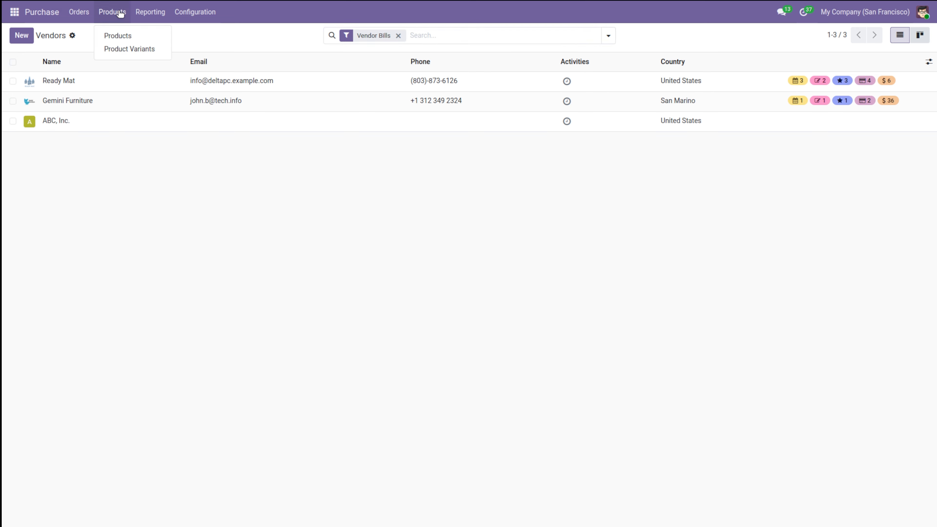
pyautogui.click(130, 34)
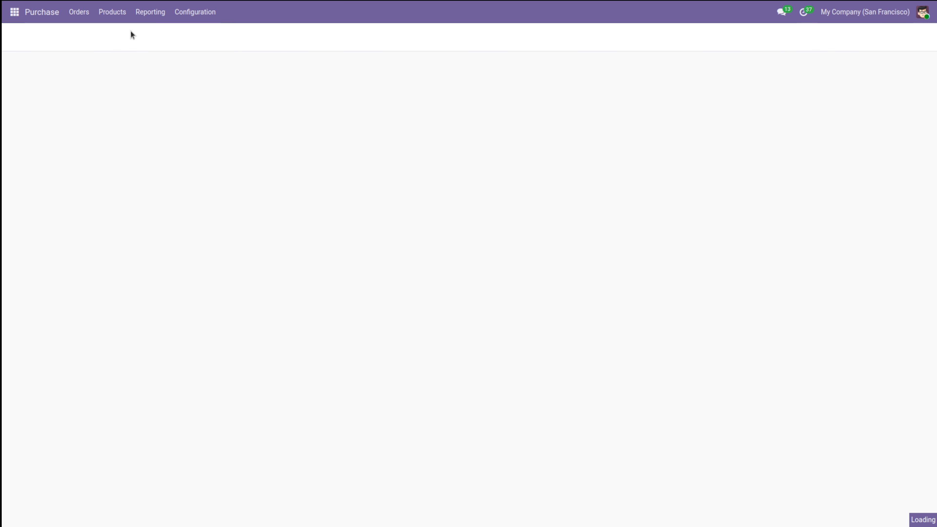
pyautogui.hotkey('ctrl', '+')
pyautogui.hotkey('ctrl', '+')
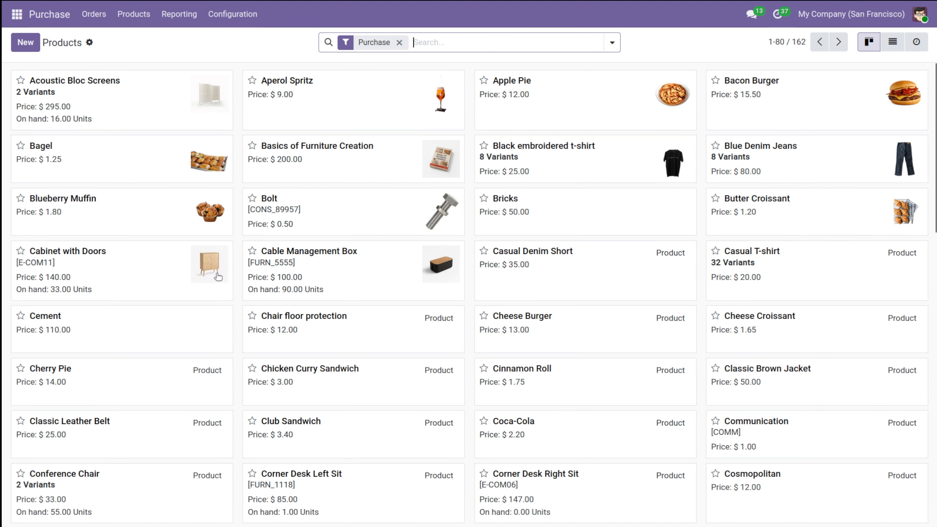
pyautogui.hotkey('ctrl', '+')
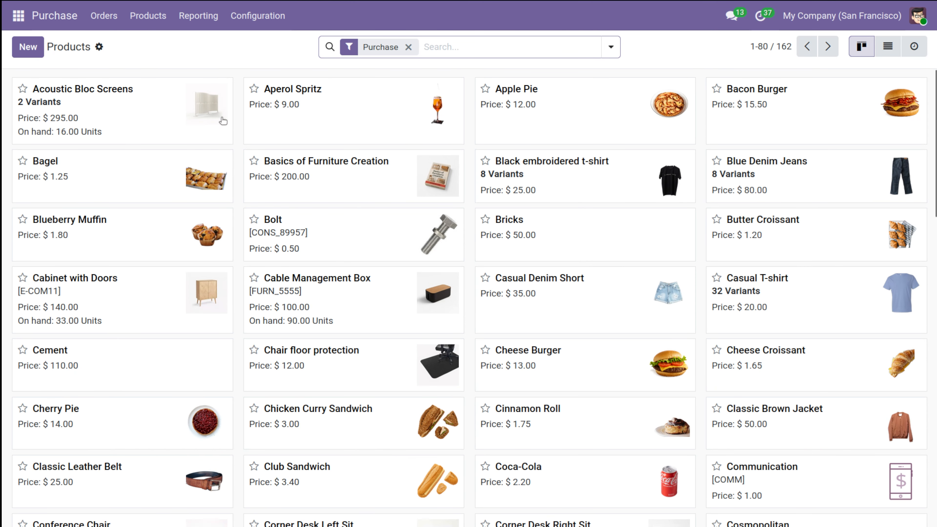
# - Create a new product named Pen, enable inventory tracking for it and mark it as a favourite
pyautogui.click(25, 48)
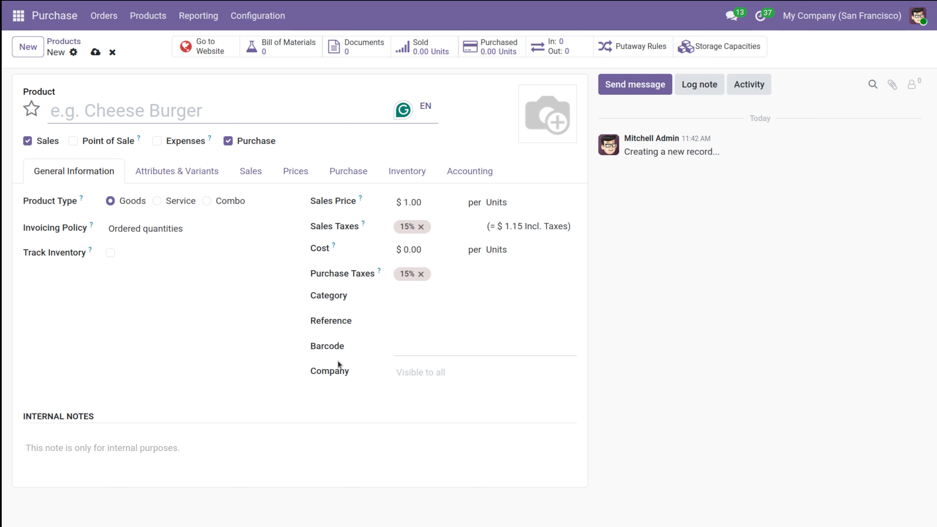
pyautogui.click(334, 172)
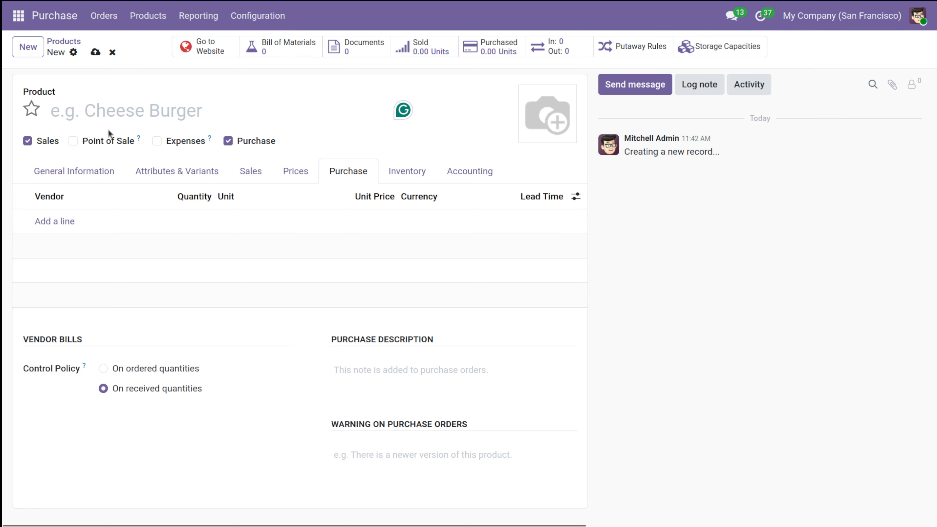
pyautogui.click(87, 171)
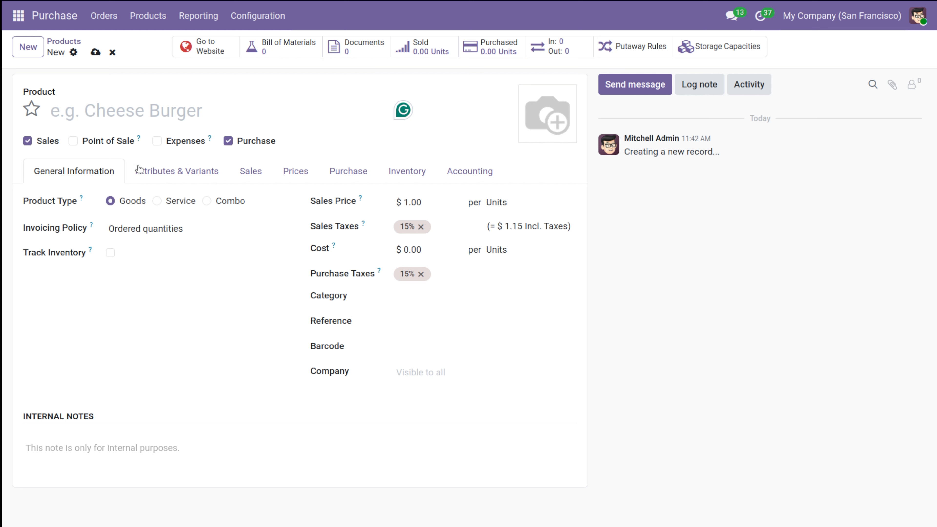
pyautogui.click(109, 108)
pyautogui.write('Pen')
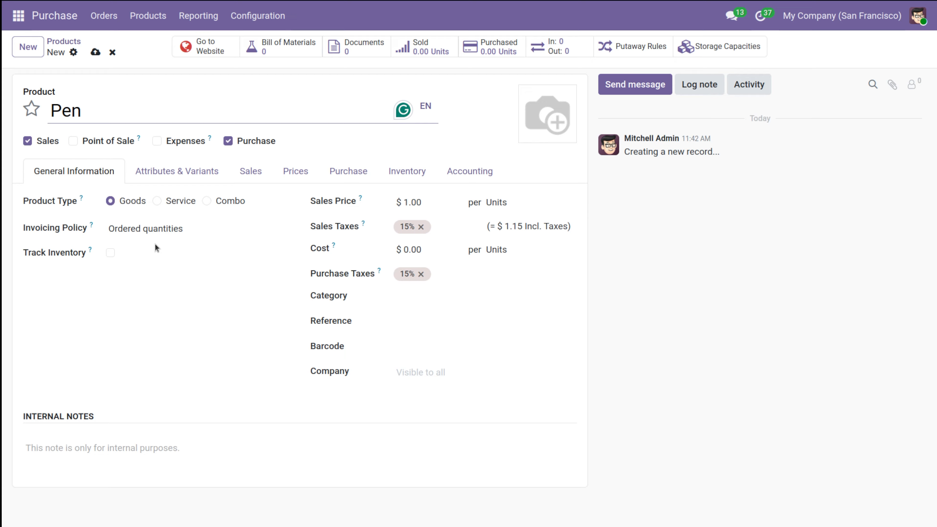
pyautogui.click(110, 254)
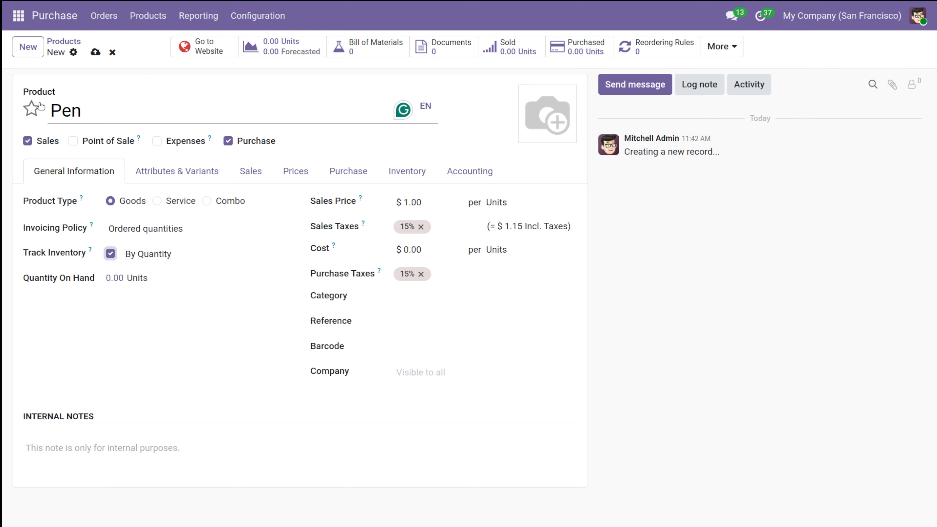
pyautogui.click(32, 109)
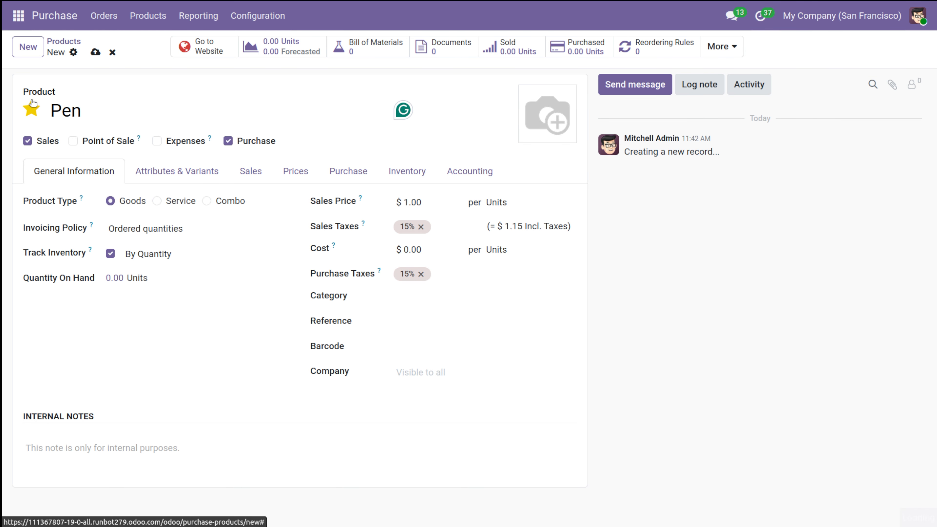
# - Add the first individual contact offered as the Pen's vendor, with quantity 20 and unit price 5.00, and save the product
pyautogui.click(346, 170)
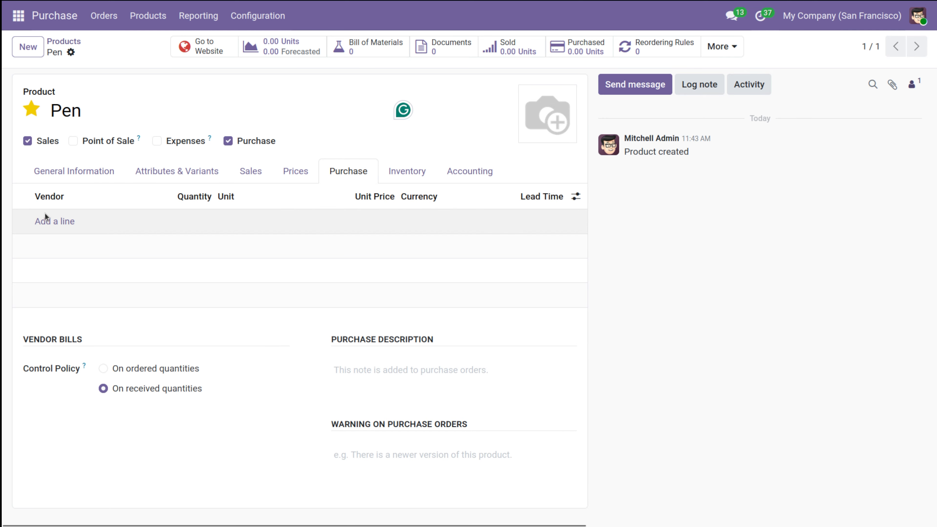
pyautogui.click(47, 220)
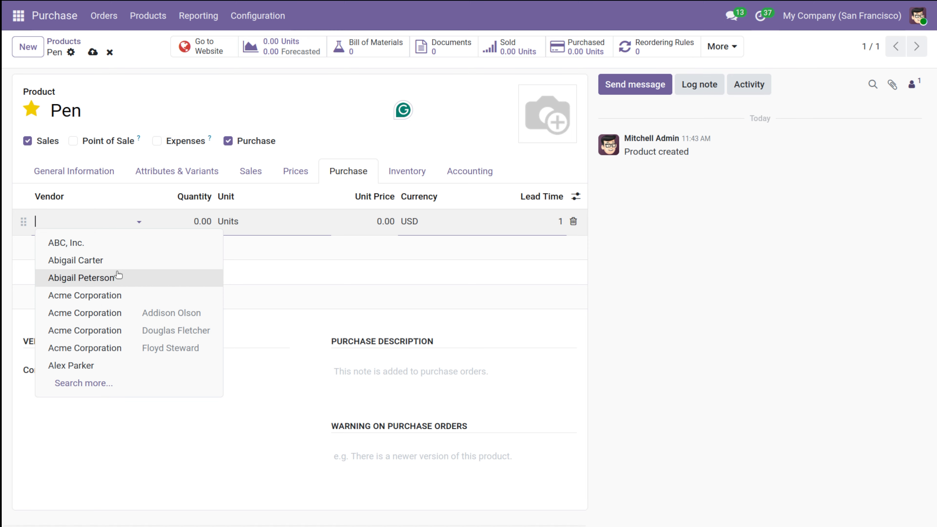
pyautogui.click(117, 263)
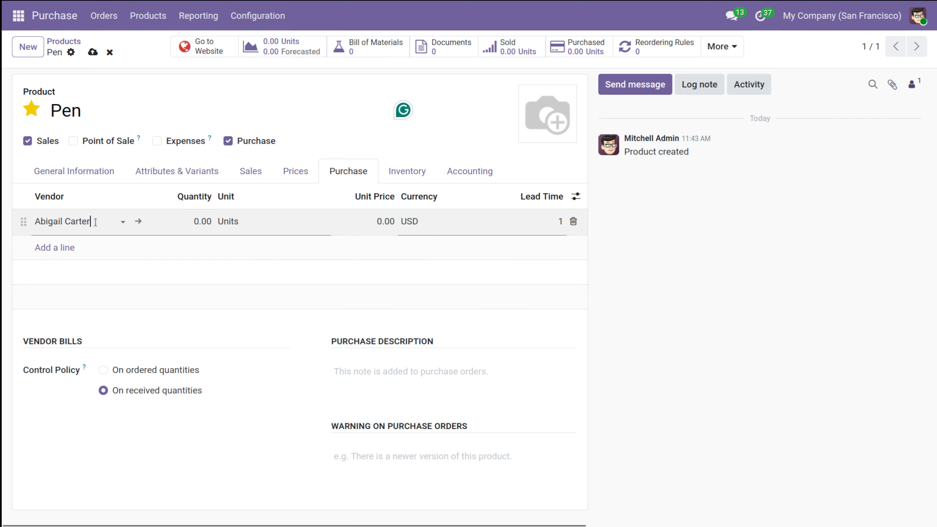
pyautogui.click(198, 220)
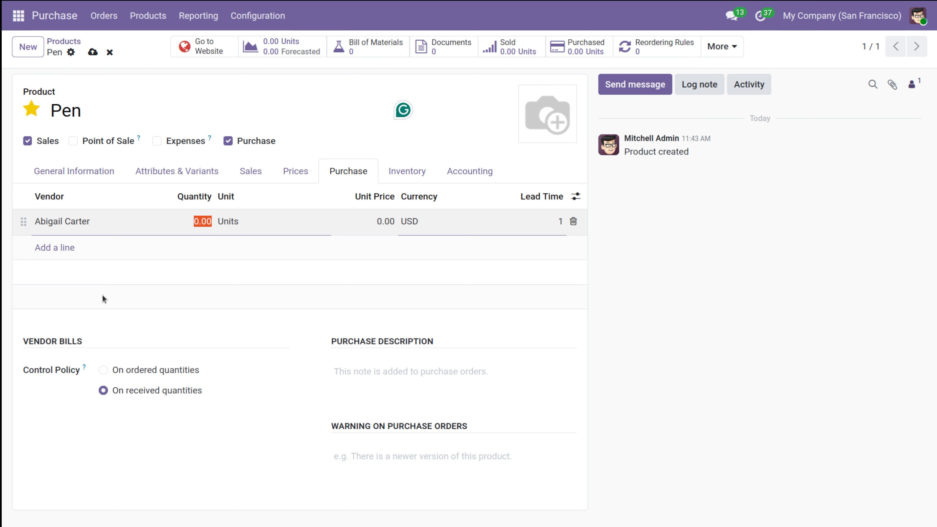
pyautogui.write('20')
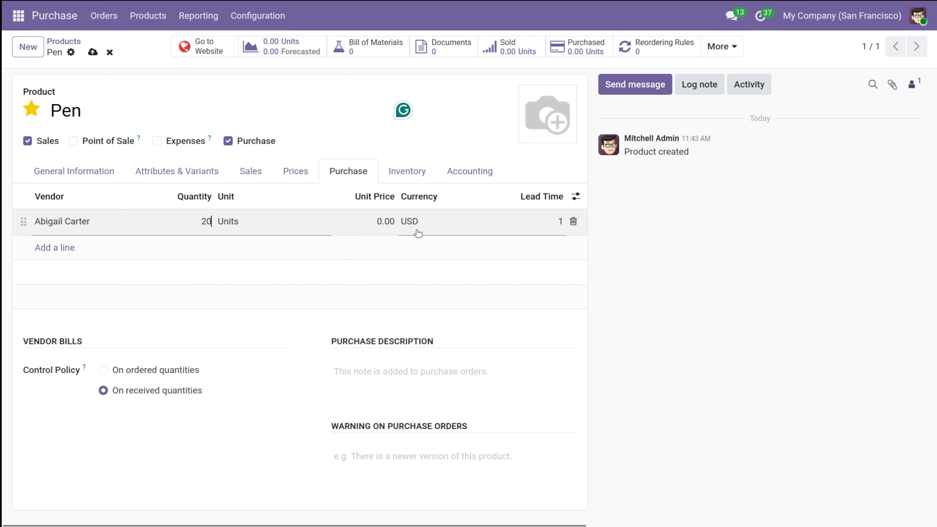
pyautogui.click(381, 215)
pyautogui.write('5')
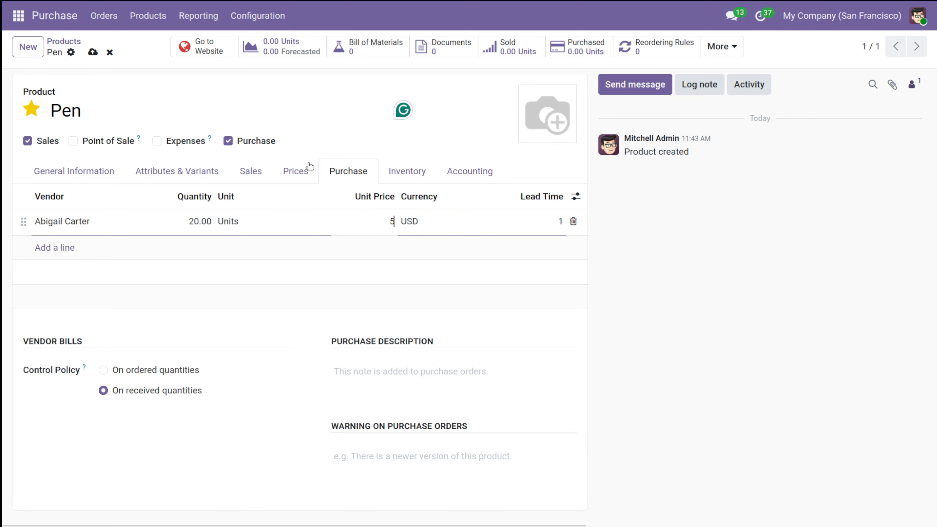
pyautogui.click(318, 82)
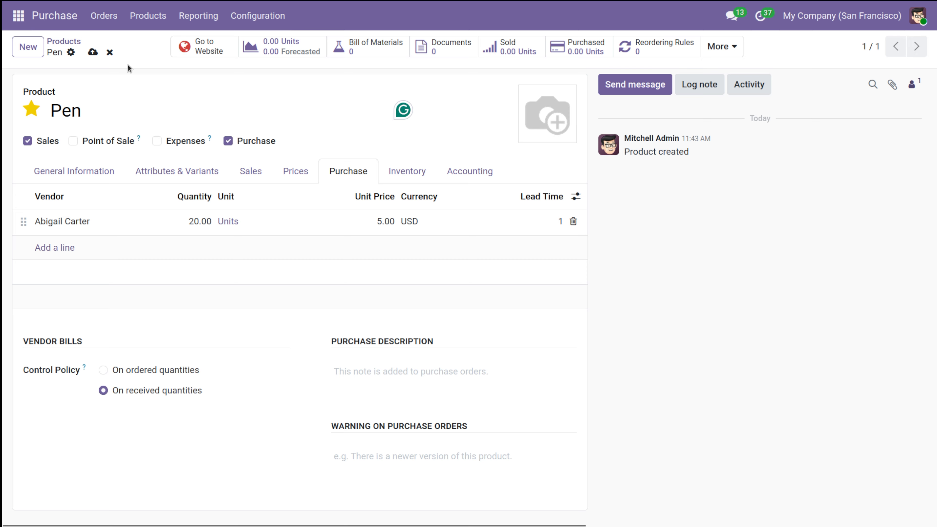
pyautogui.click(95, 56)
# - Start a new request for quotation with Ready Mat as the vendor
pyautogui.click(97, 23)
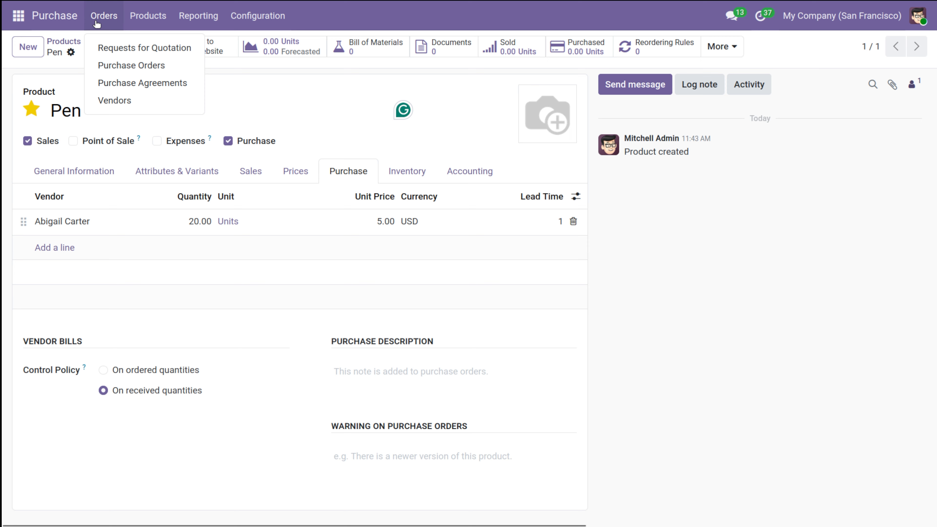
pyautogui.click(107, 51)
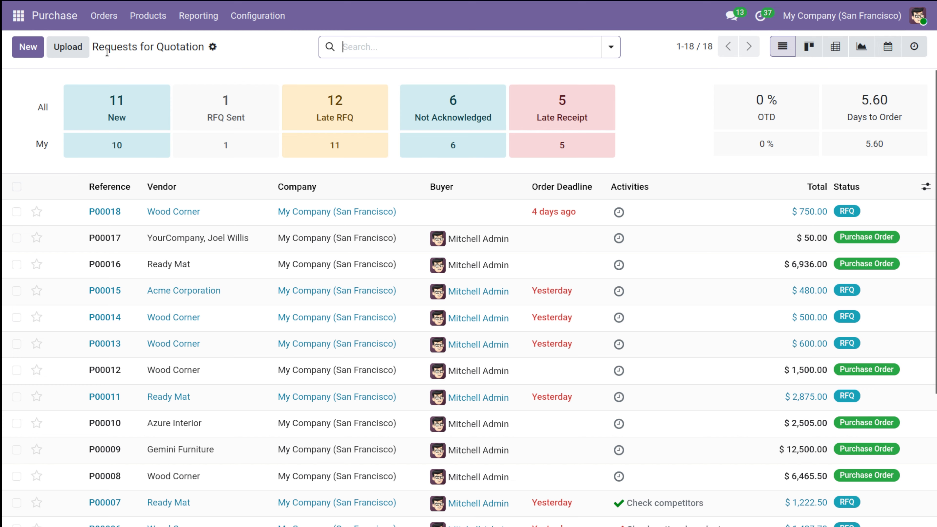
pyautogui.click(30, 48)
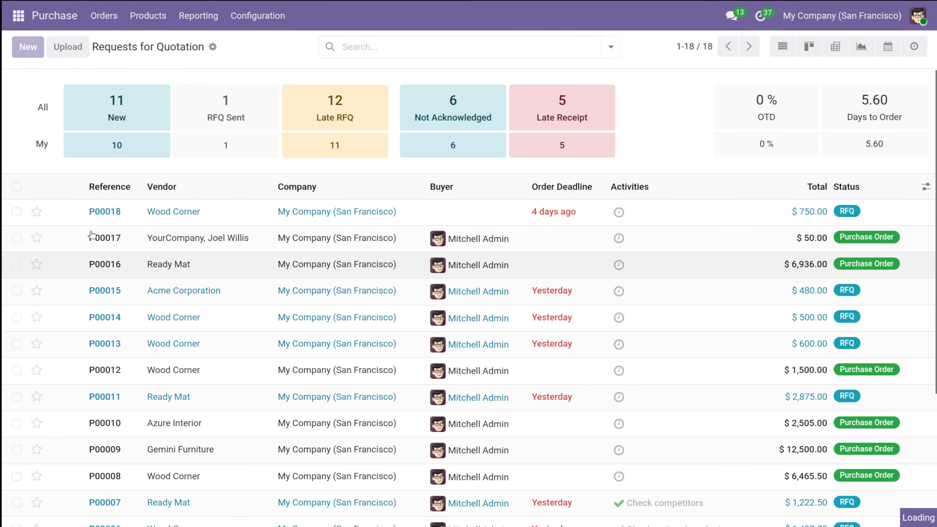
pyautogui.click(162, 170)
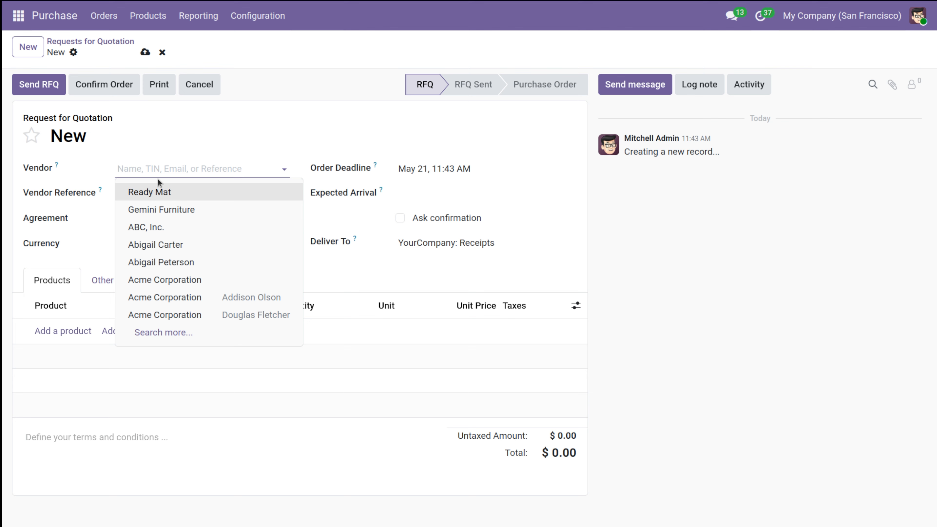
pyautogui.click(188, 193)
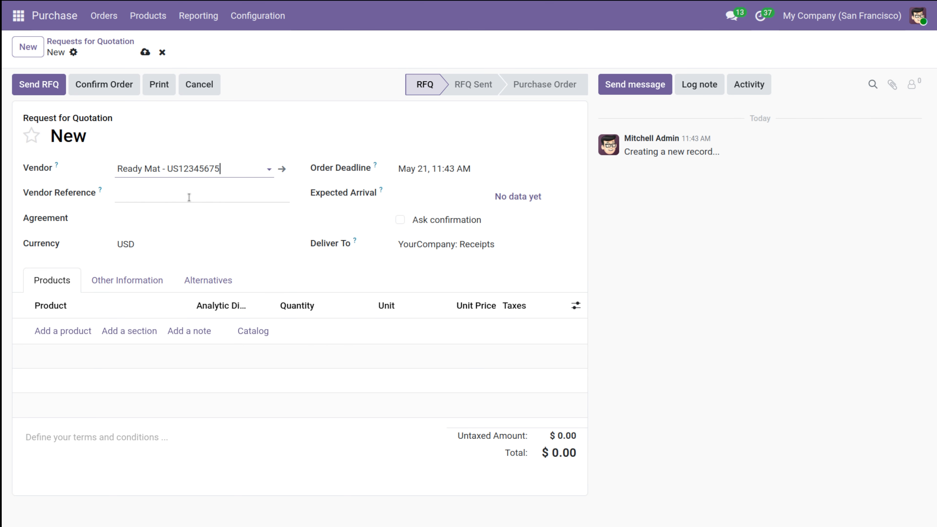
# - Add the product Pen as a line on the request for quotation
pyautogui.click(64, 331)
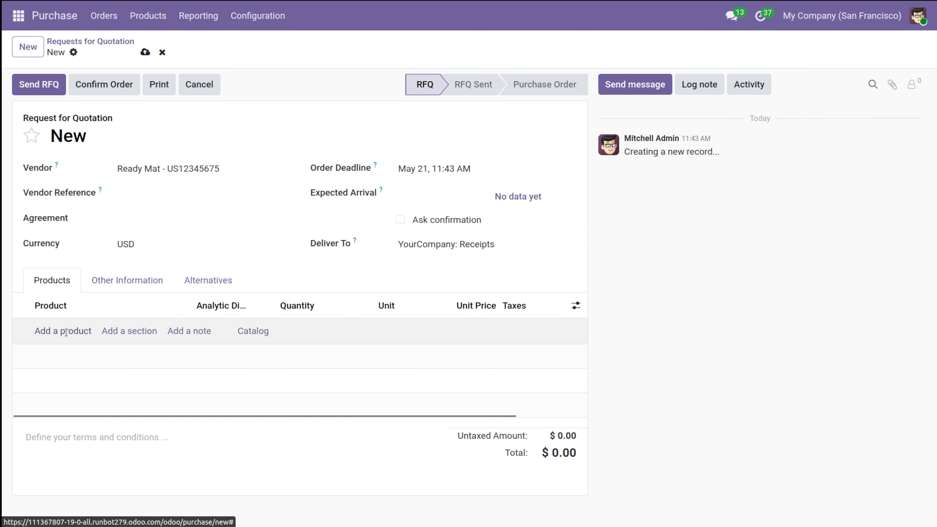
pyautogui.write('pen')
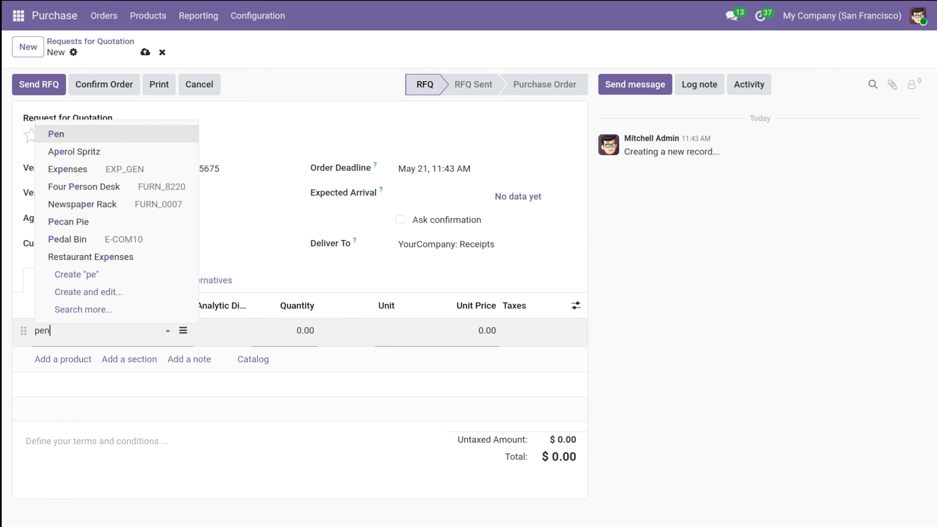
pyautogui.click(149, 187)
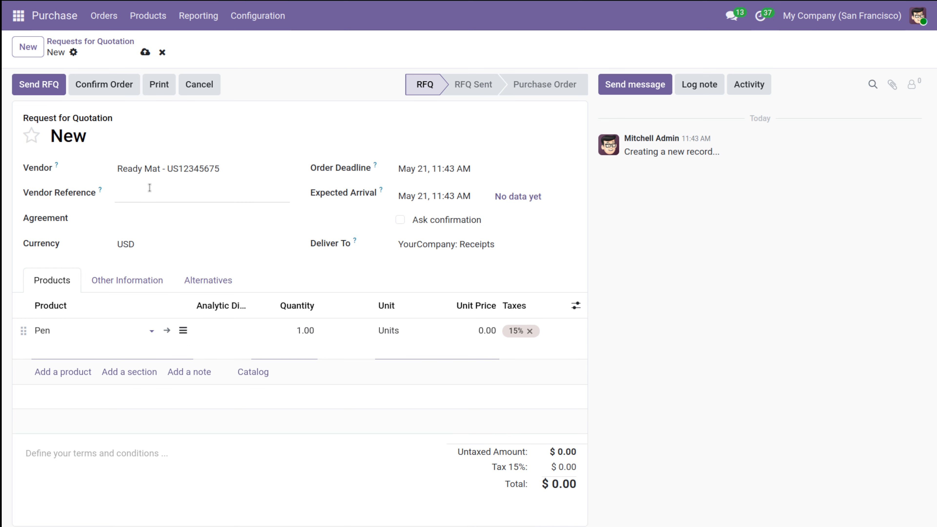
# - Review the project accounts available for the Pen line's analytic distribution without choosing one
pyautogui.click(223, 334)
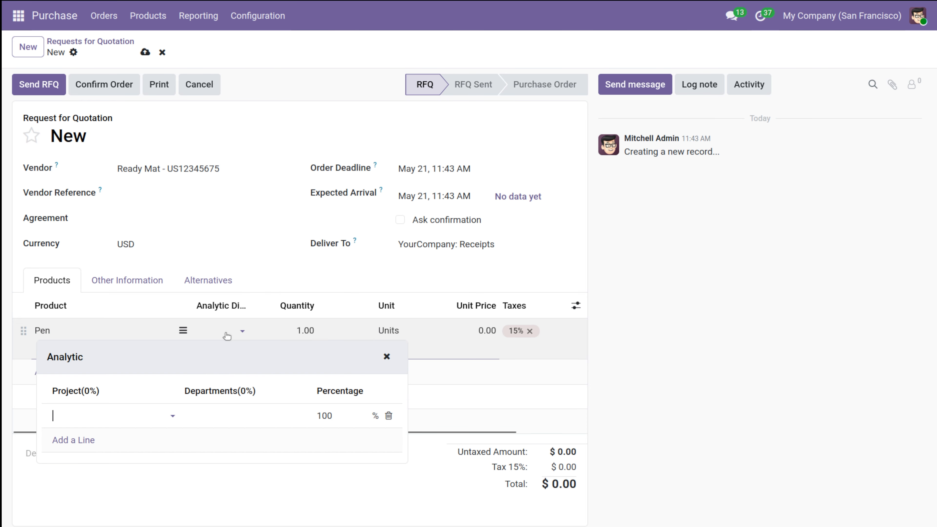
pyautogui.click(106, 419)
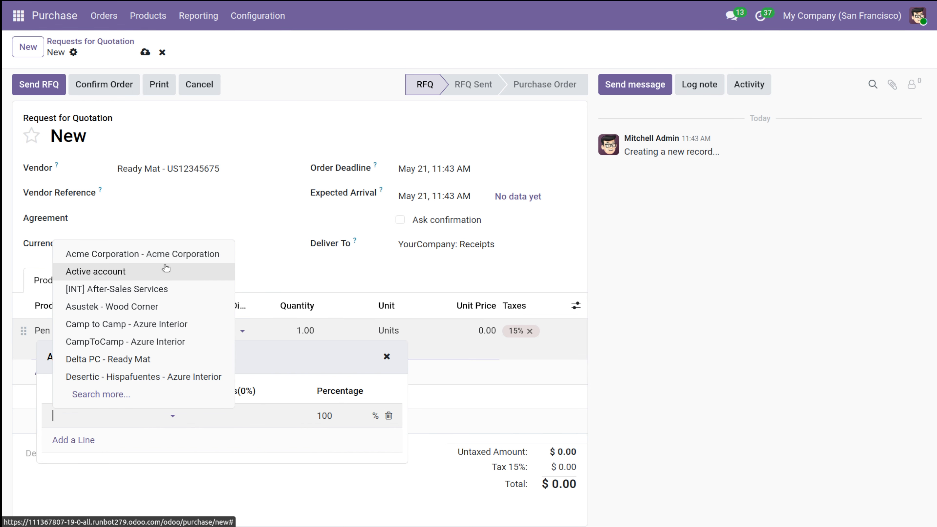
pyautogui.click(304, 96)
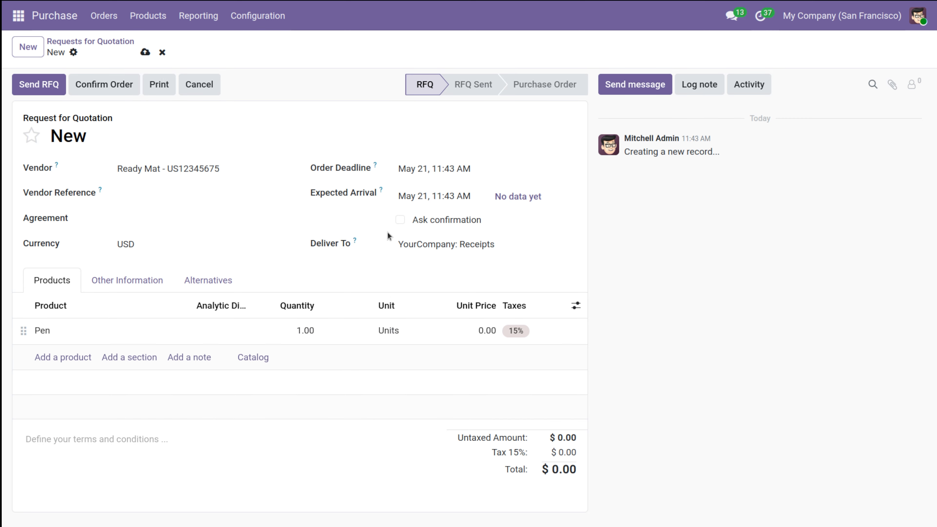
# - Set the quantity of the Pen line to 10, leaving the request for arrival confirmation off
pyautogui.click(400, 220)
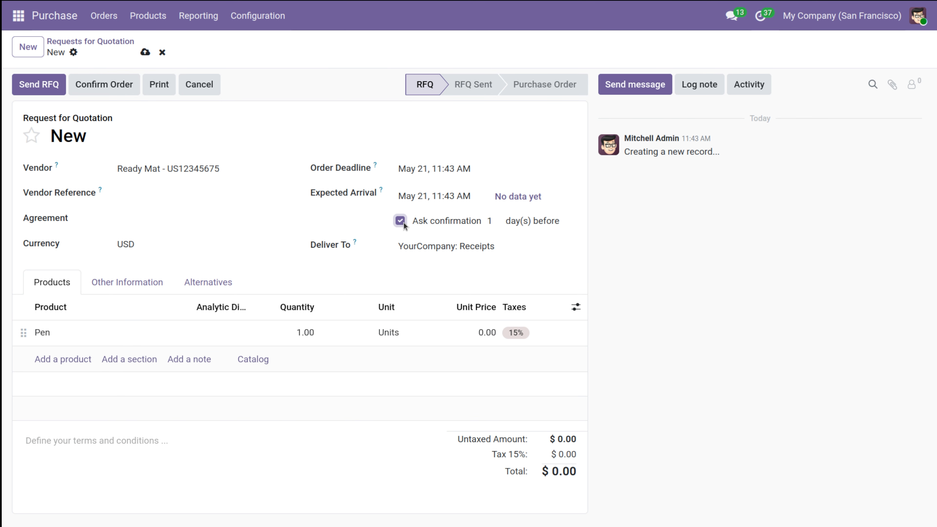
pyautogui.click(400, 221)
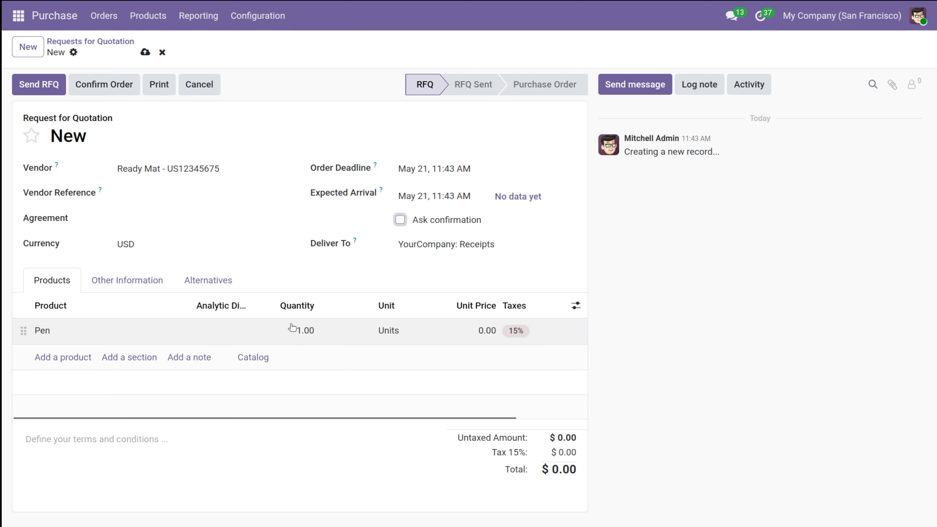
pyautogui.click(306, 334)
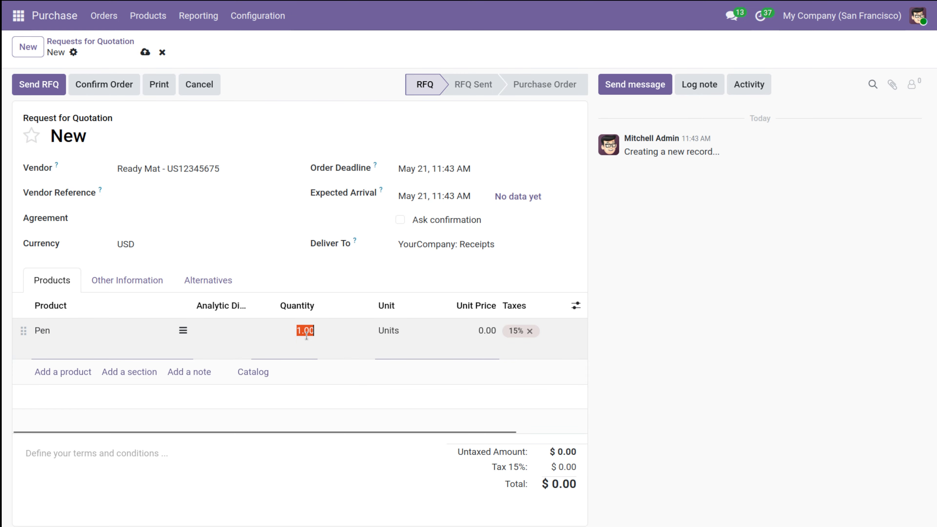
pyautogui.write('10')
pyautogui.click(283, 87)
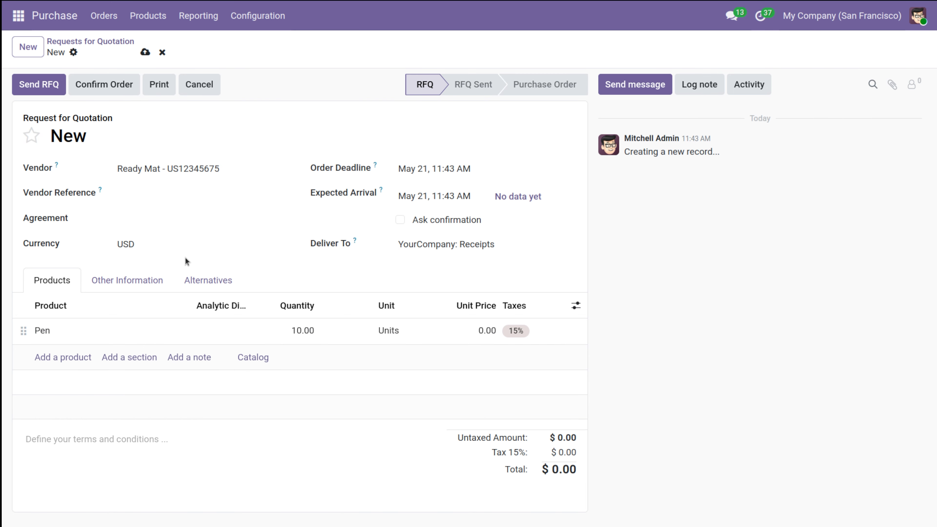
# - Review the other information and the alternatives of the request for quotation, and return to its product lines
pyautogui.click(166, 273)
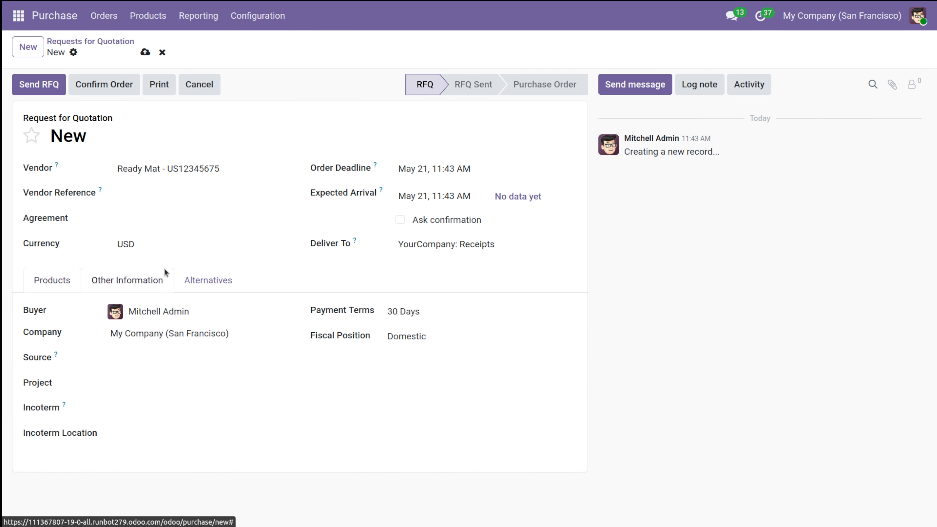
pyautogui.click(217, 280)
pyautogui.click(58, 272)
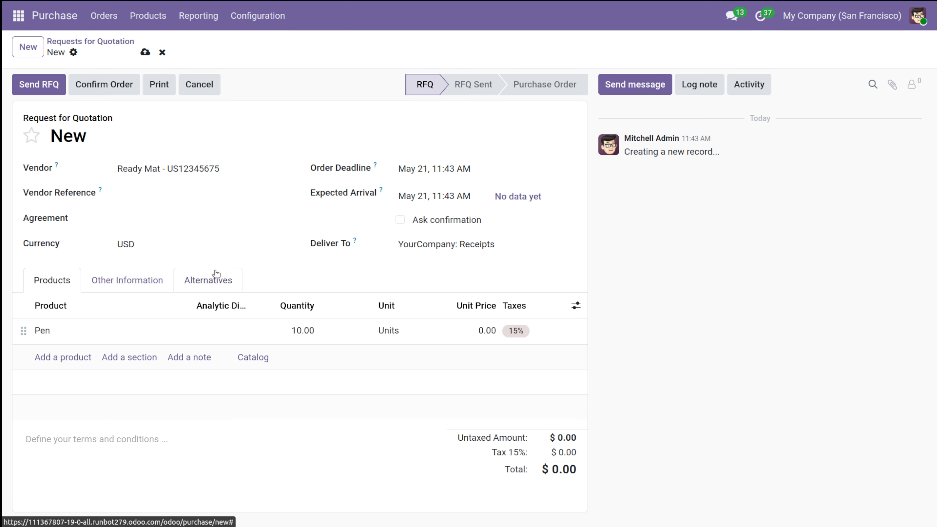
# - Confirm the request for quotation as a purchase order and validate its receipt for the 10 Pen units
pyautogui.click(131, 91)
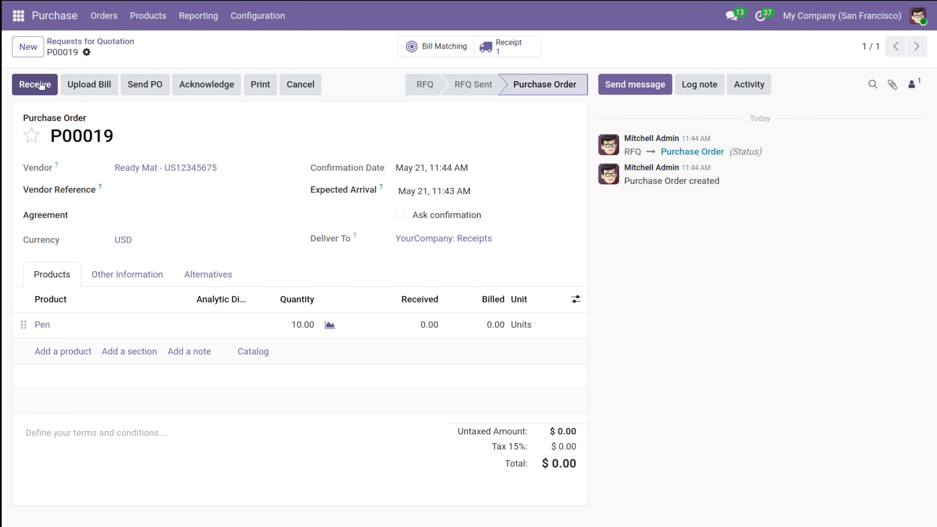
pyautogui.click(514, 51)
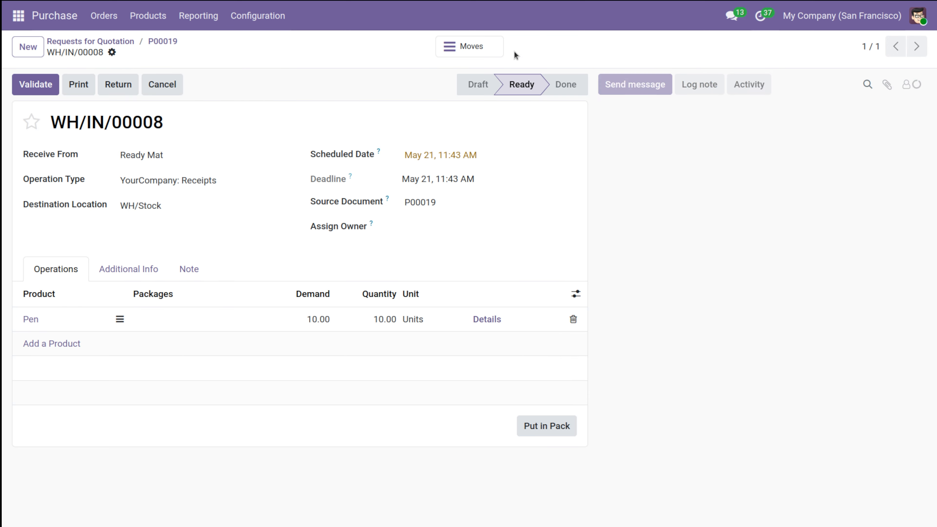
pyautogui.click(21, 85)
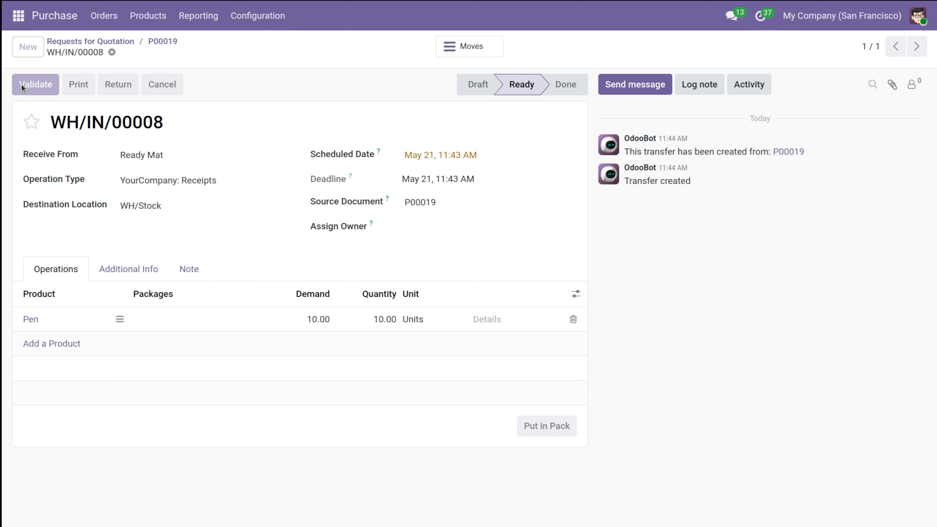
pyautogui.click(170, 41)
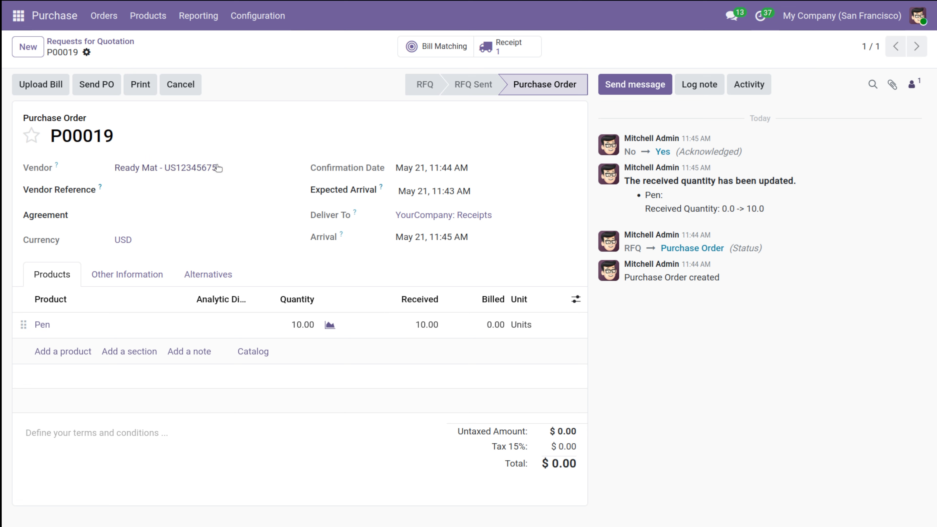
# - Mark the Ready Mat purchase order as a priority with its star
pyautogui.click(151, 26)
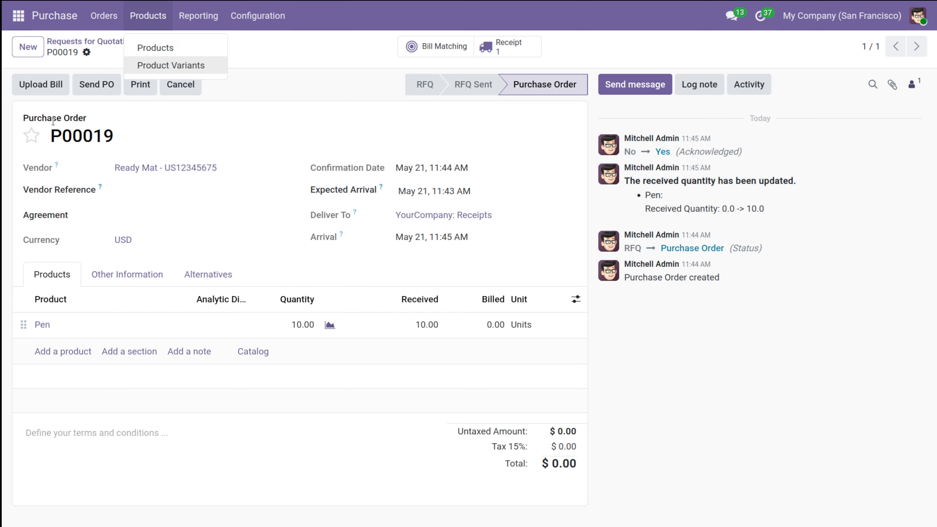
pyautogui.click(33, 137)
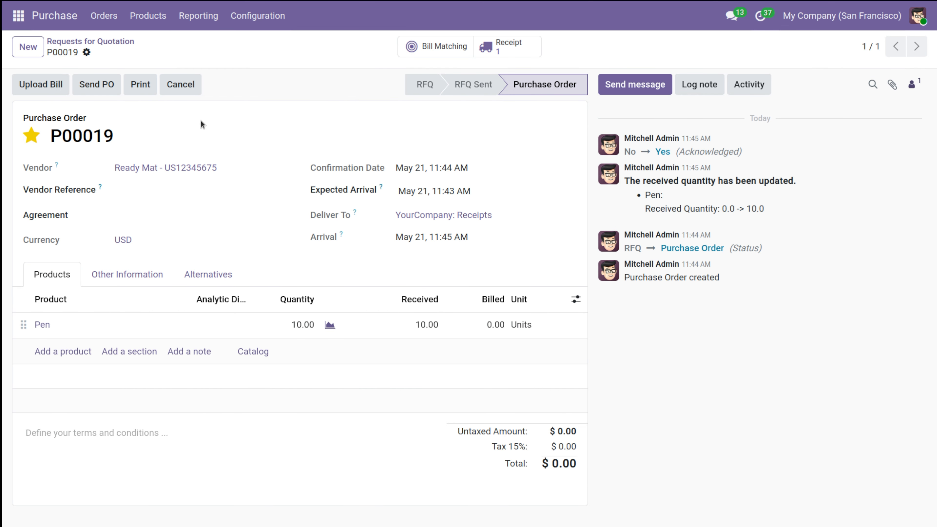
# - Check the on-hand and purchased quantities of the Pen product, and return to the product list
pyautogui.click(148, 15)
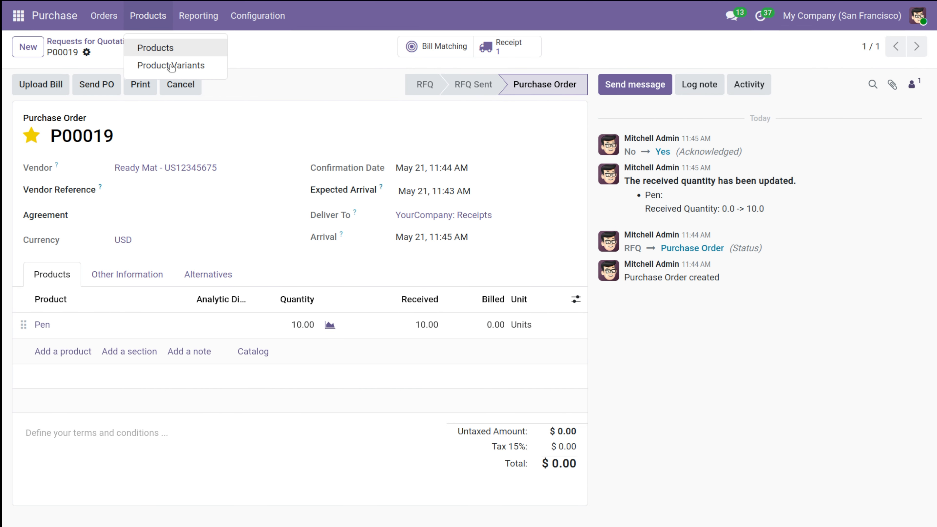
pyautogui.click(173, 46)
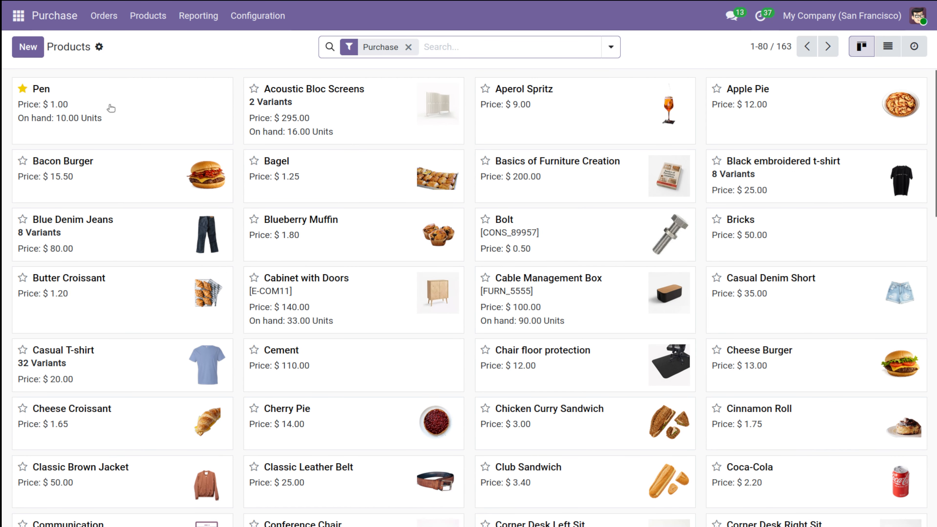
pyautogui.click(70, 135)
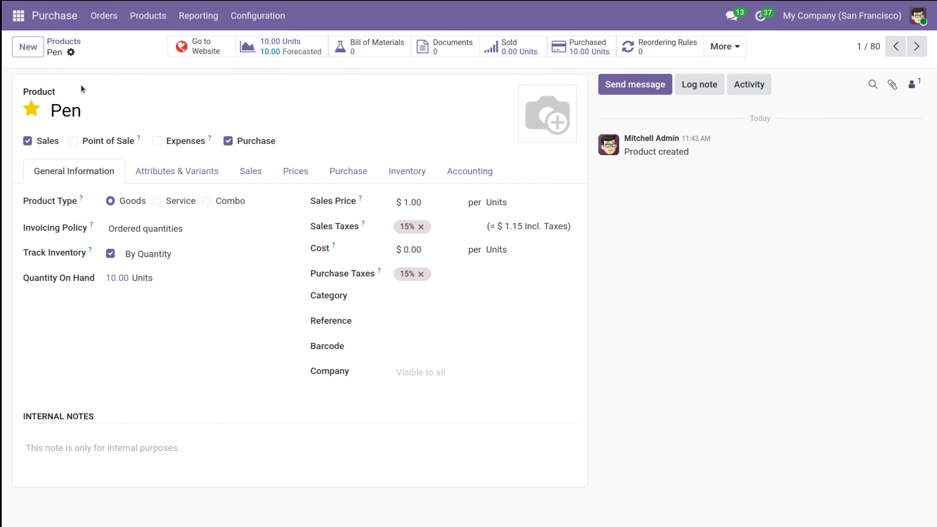
pyautogui.click(53, 47)
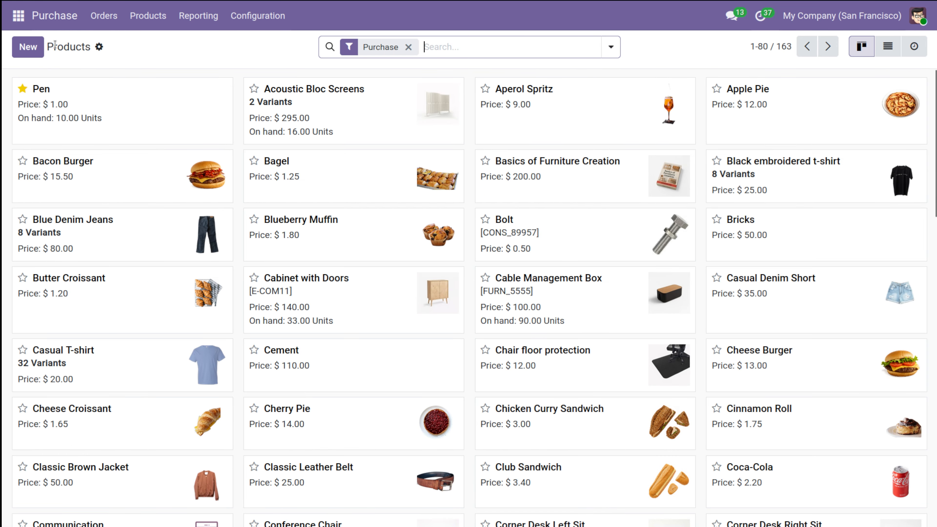
# - Reopen the starred Ready Mat purchase order and create a vendor bill from its Pen line through bill matching
pyautogui.click(104, 16)
pyautogui.click(115, 48)
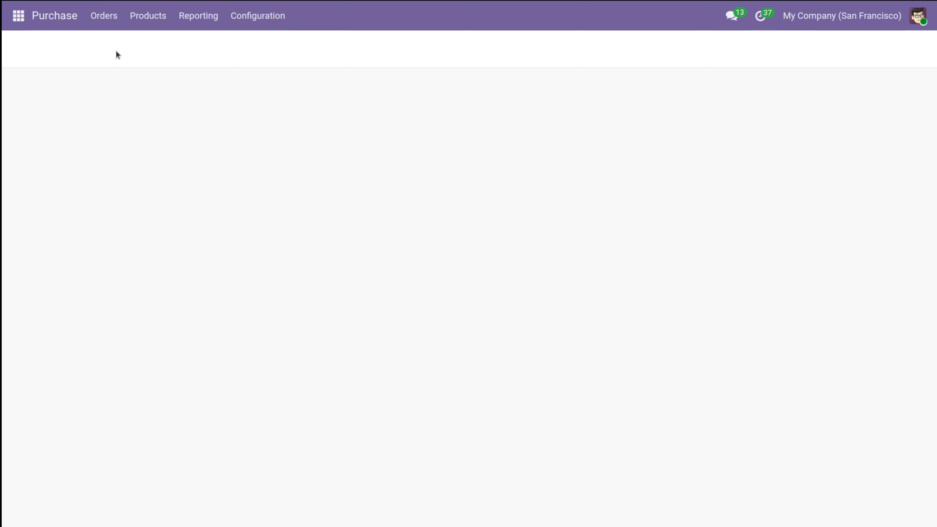
pyautogui.click(107, 20)
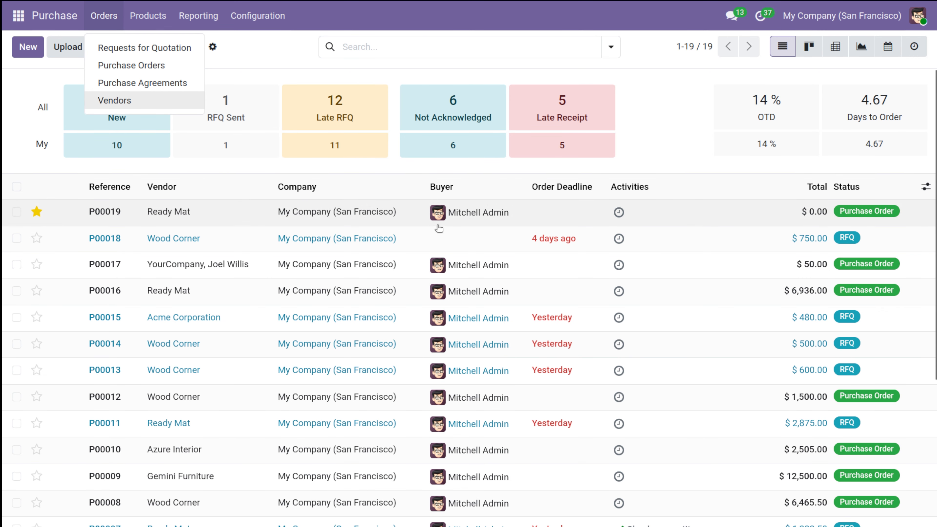
pyautogui.click(353, 213)
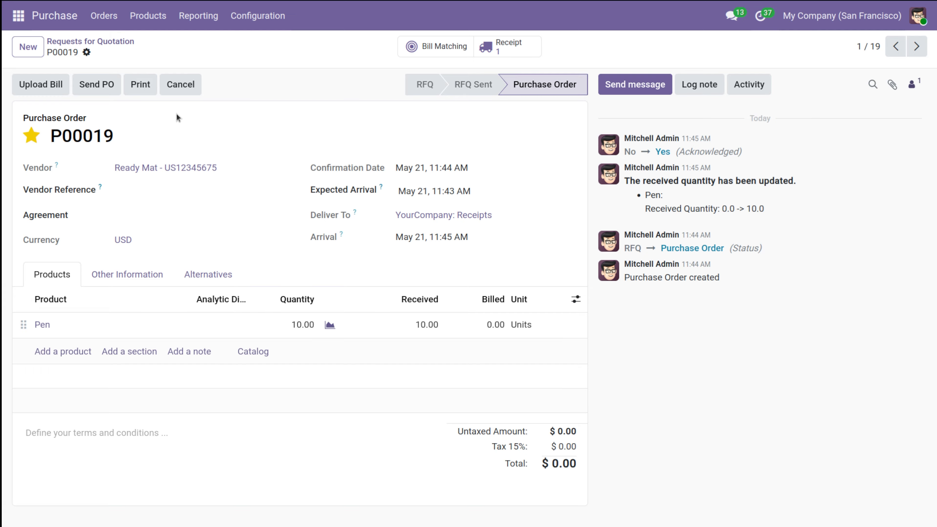
pyautogui.click(442, 46)
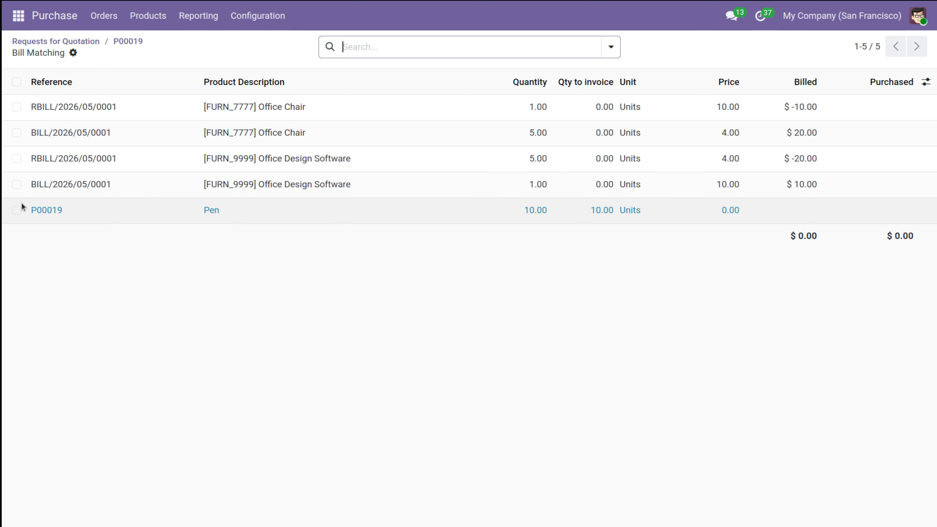
pyautogui.click(16, 210)
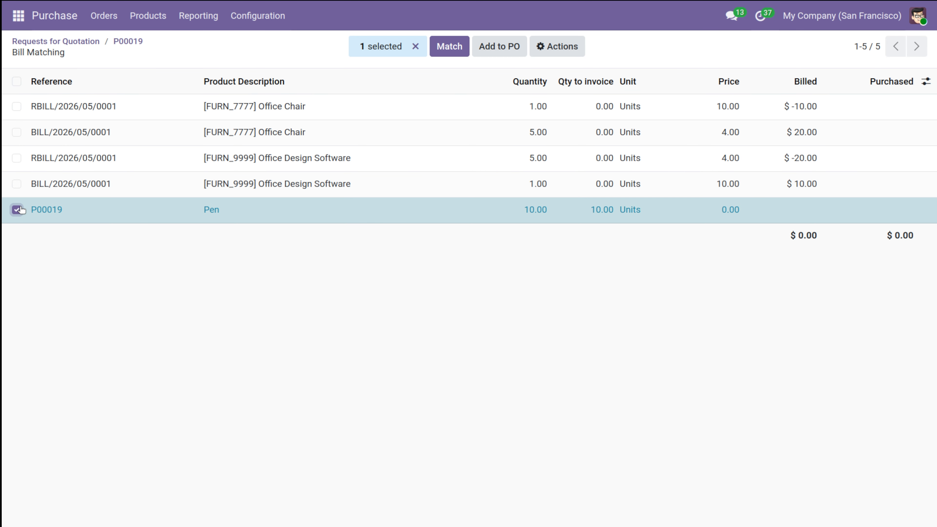
pyautogui.click(450, 47)
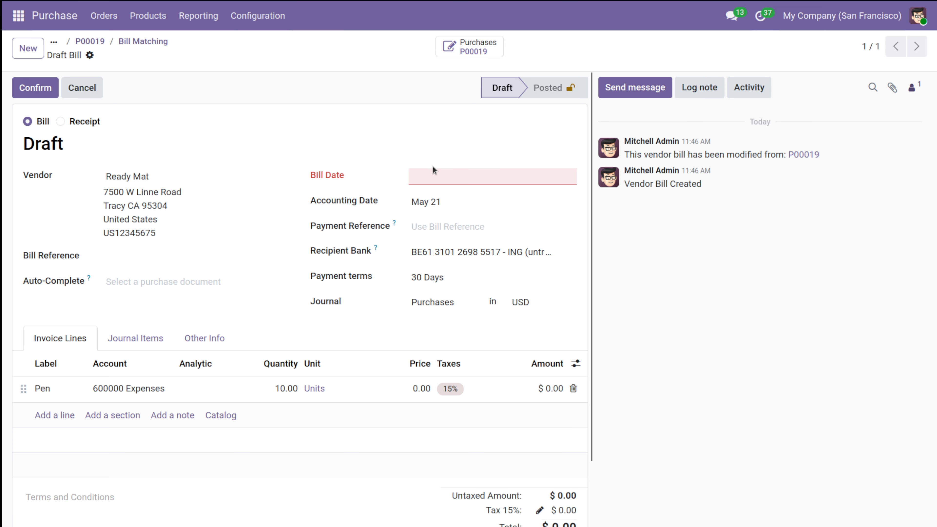
# - Set the draft vendor bill's date to May 21, 2026 and confirm the bill
pyautogui.click(434, 178)
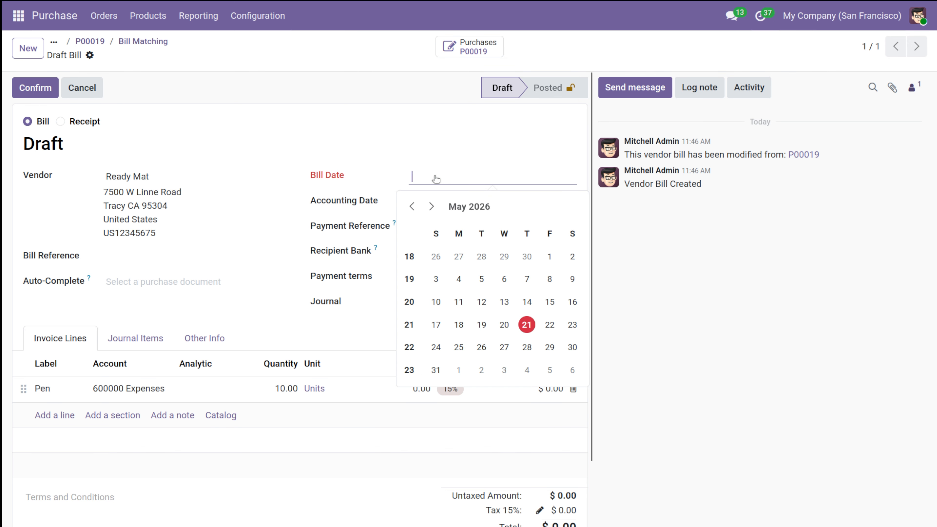
pyautogui.click(524, 325)
pyautogui.click(302, 108)
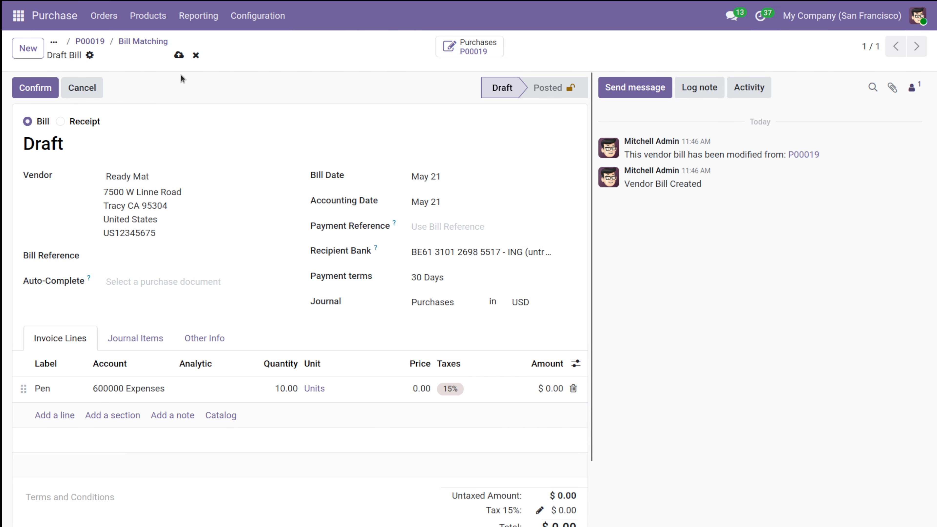
pyautogui.click(34, 88)
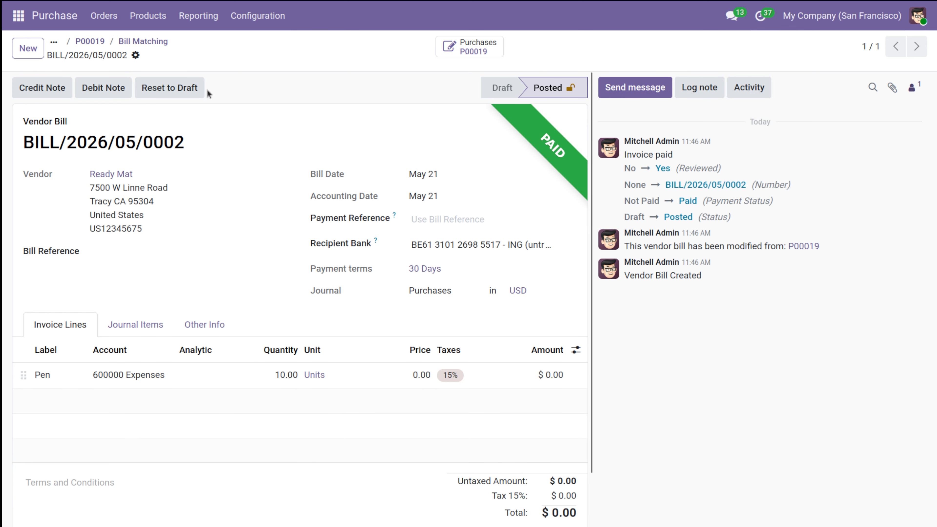
# - Check the billed quantity on the Ready Mat purchase order and its billing status in the purchase orders list
pyautogui.click(159, 43)
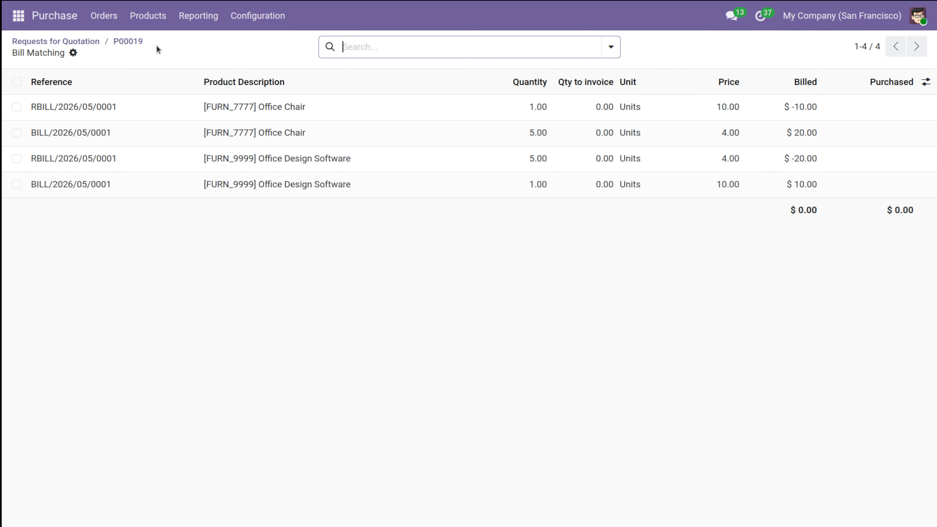
pyautogui.click(121, 44)
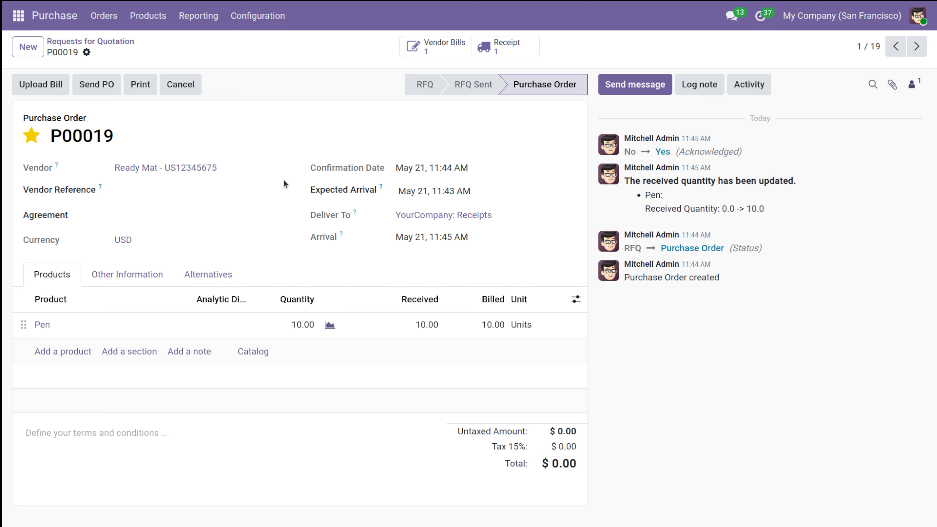
pyautogui.click(124, 43)
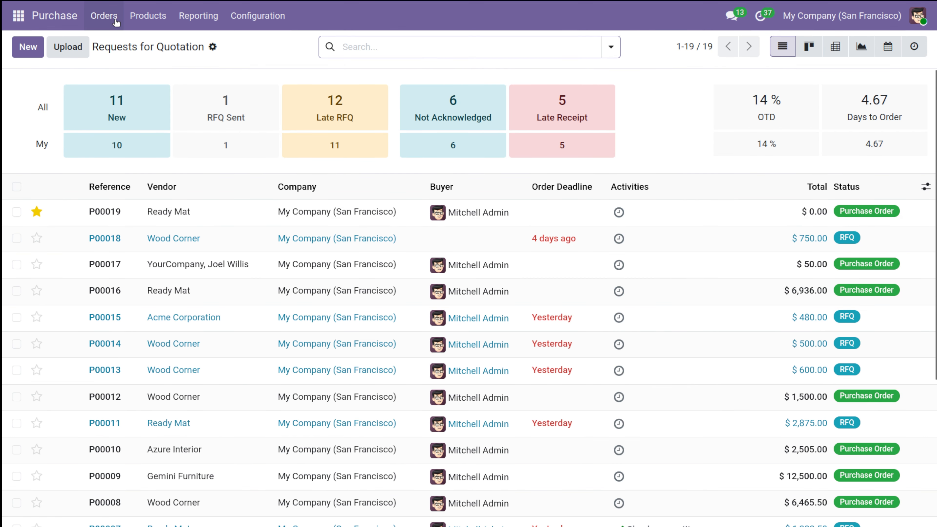
pyautogui.click(104, 15)
pyautogui.click(123, 66)
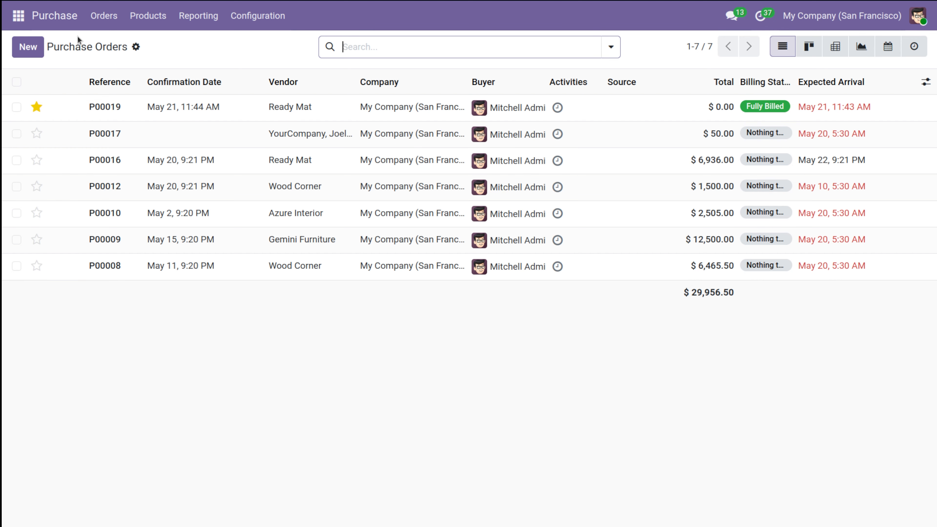
# - Switch to the Invoicing app, review the May 21 Ready Mat vendor bill, and return to the bills list
pyautogui.click(15, 23)
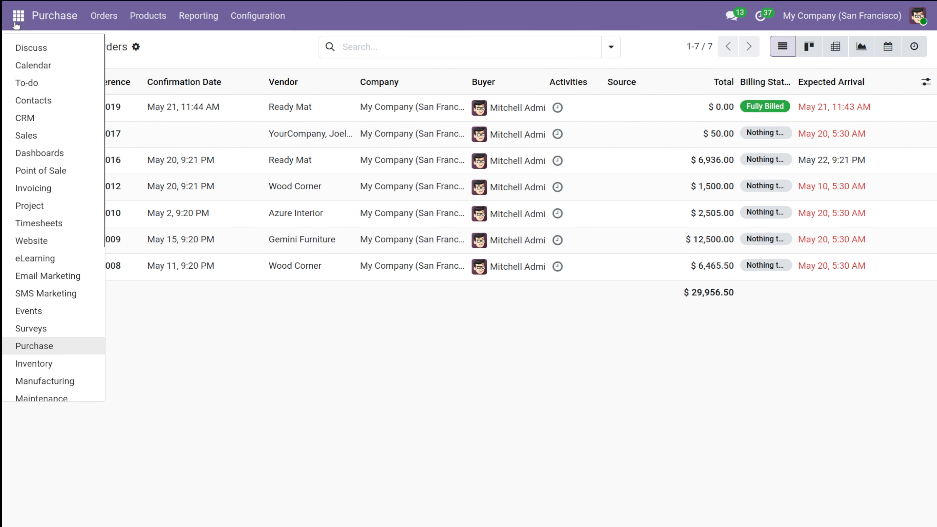
pyautogui.click(73, 188)
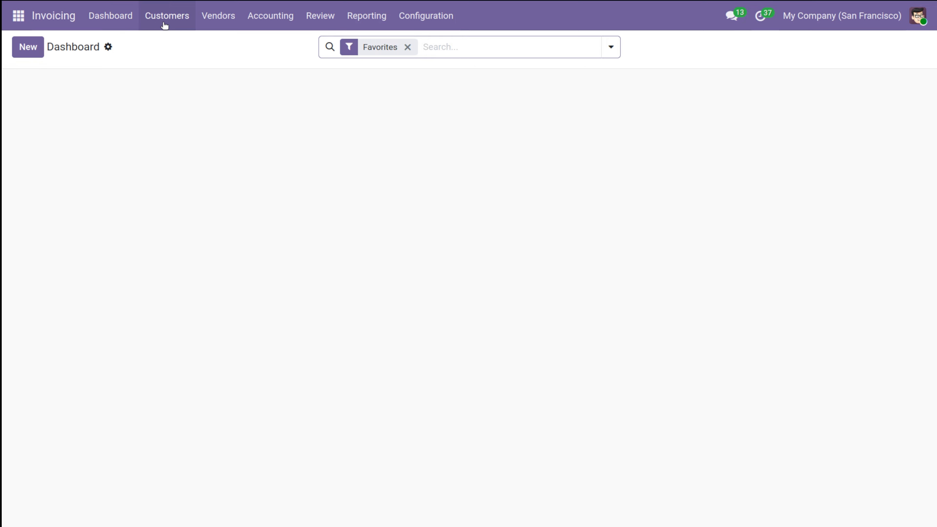
pyautogui.click(225, 20)
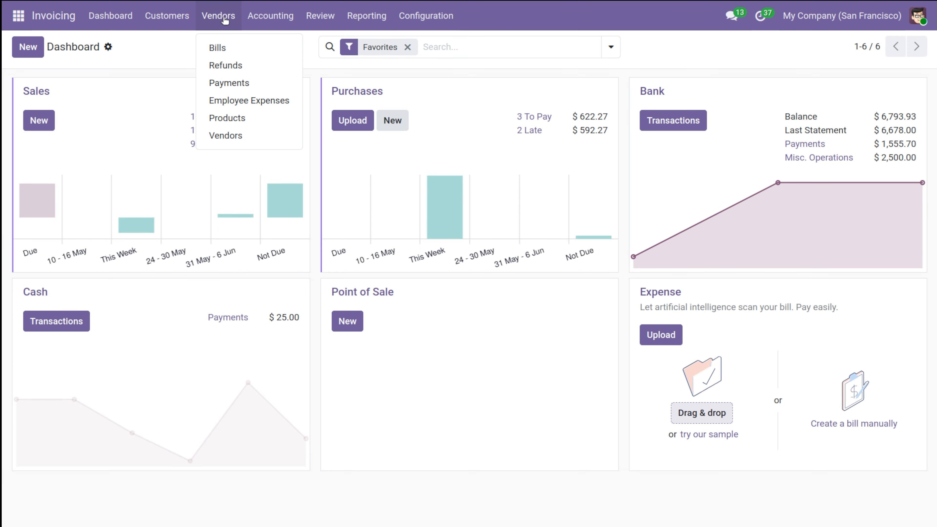
pyautogui.click(233, 43)
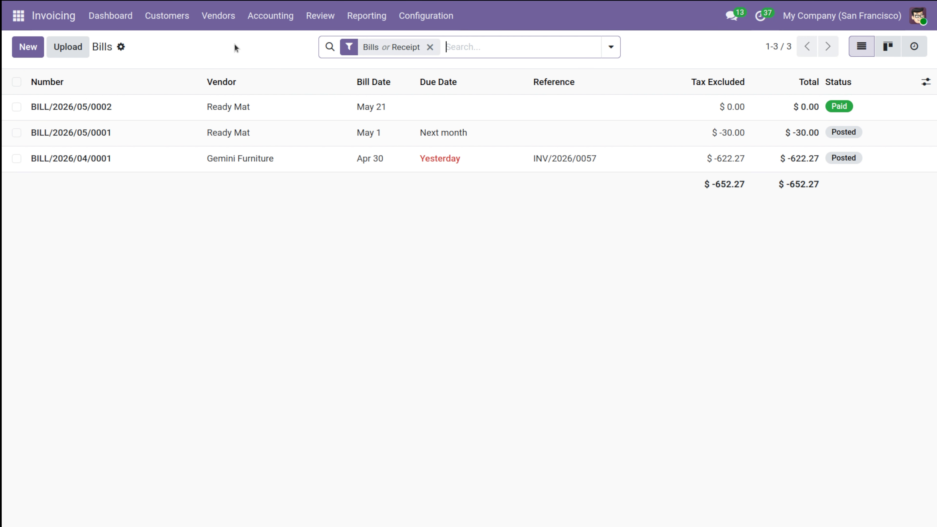
pyautogui.click(258, 106)
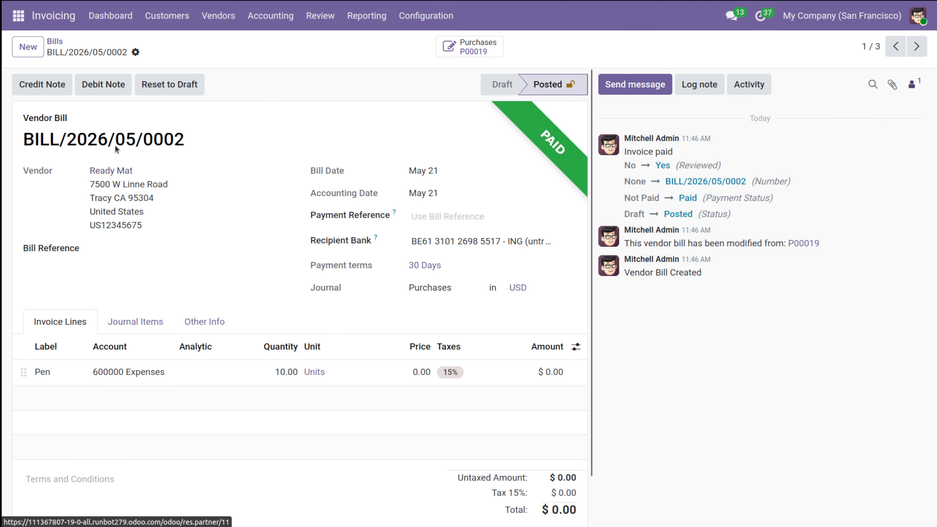
pyautogui.click(55, 42)
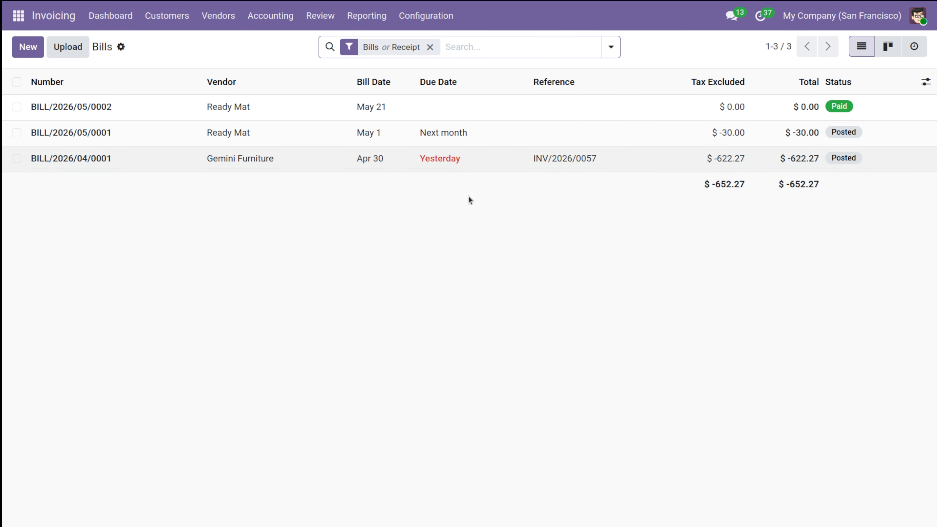